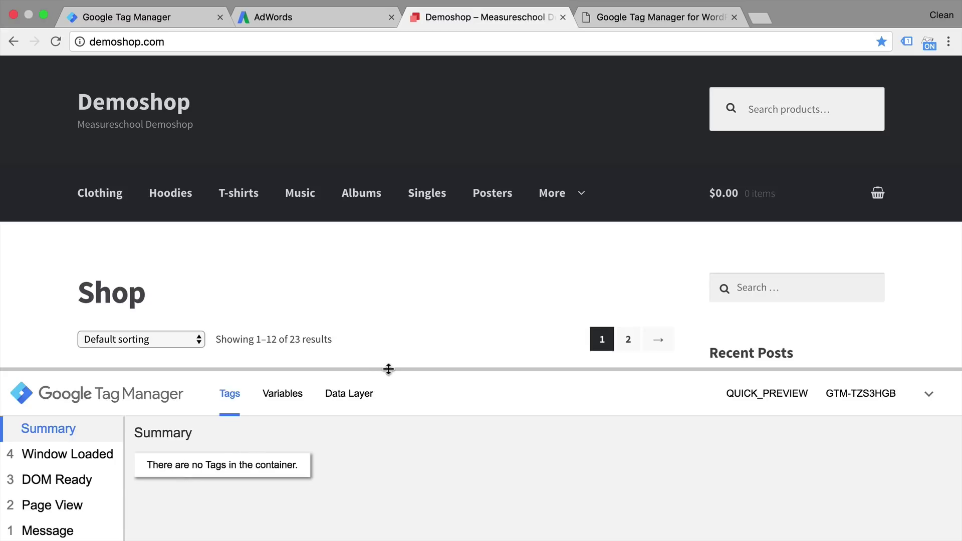
Browse the Demoshop's Happy Ninja T-shirt page and Contact Us page, and return to the shop's home page.
left_click_drag(389, 369, 354, 531)
scroll(406, 252, "down", 5)
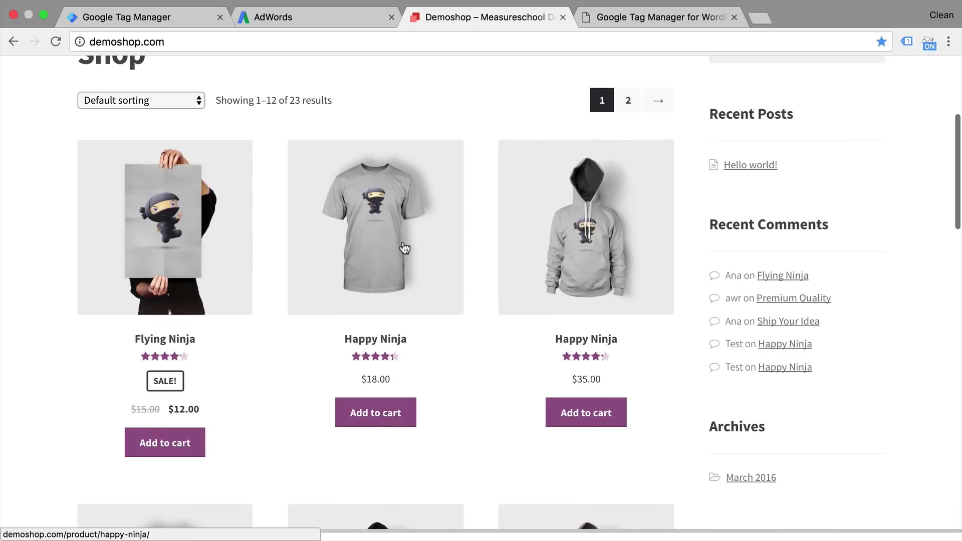
left_click(406, 251)
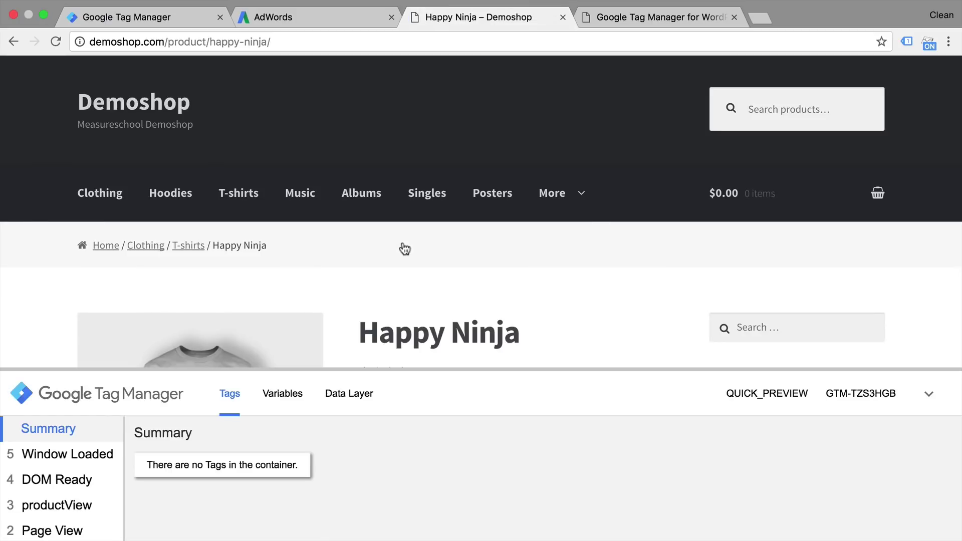
mouse_move(560, 206)
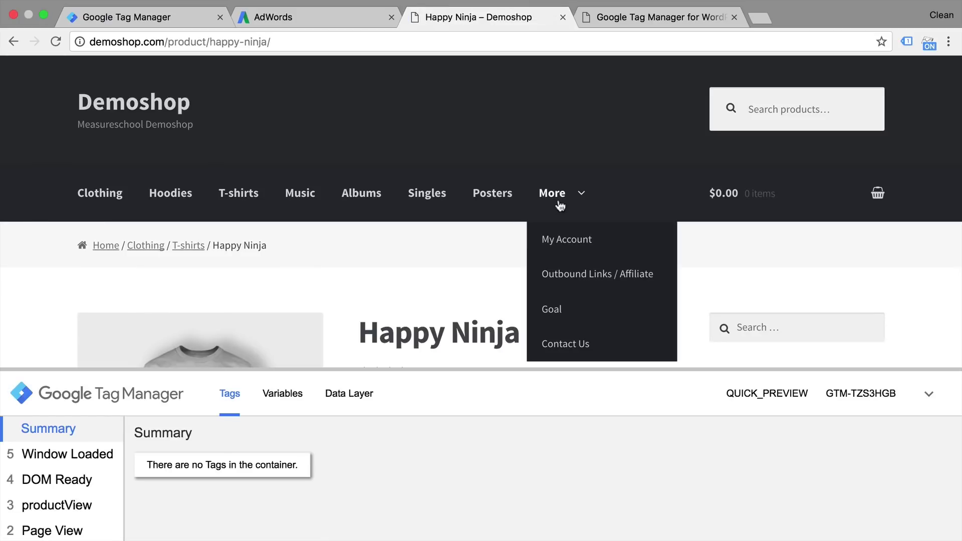
left_click(549, 346)
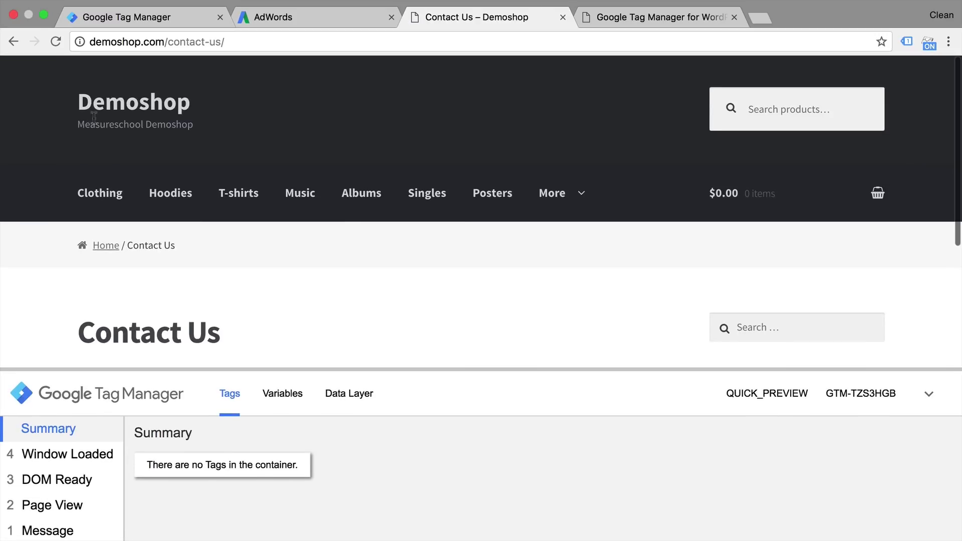
left_click(118, 107)
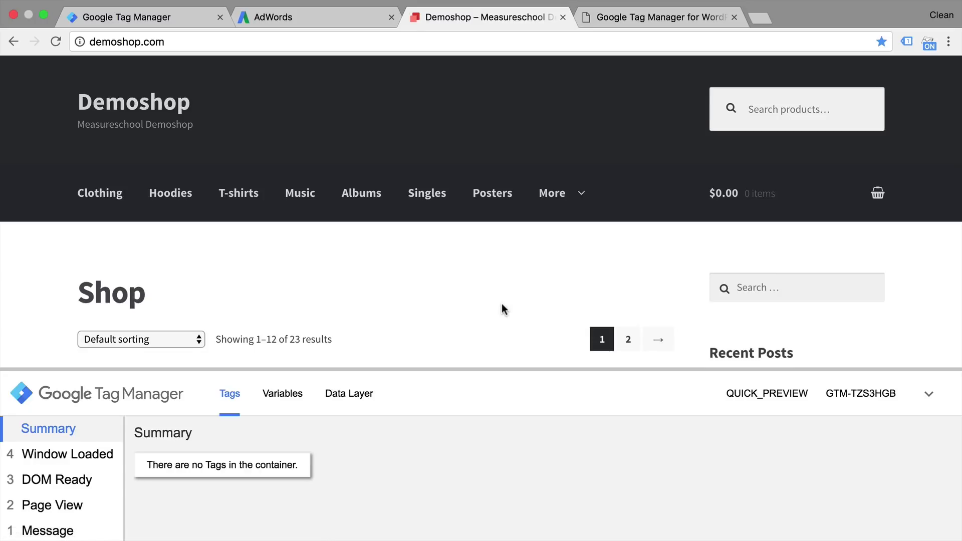
Order the $18.00 Happy Ninja T-shirt through cart and checkout, and shrink the debug pane on the order confirmation page.
scroll(501, 303, "down", 7)
left_click(392, 303)
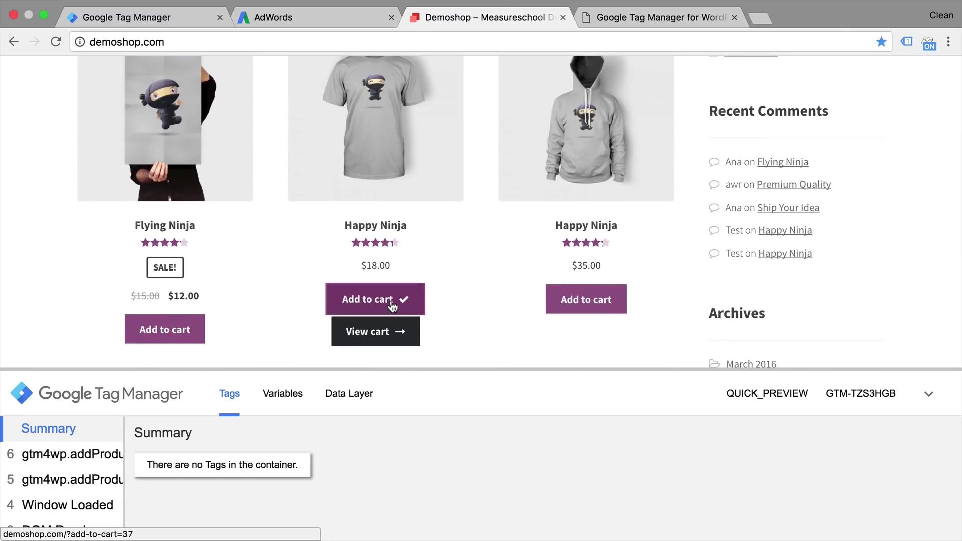
left_click(393, 329)
scroll(397, 318, "down", 12)
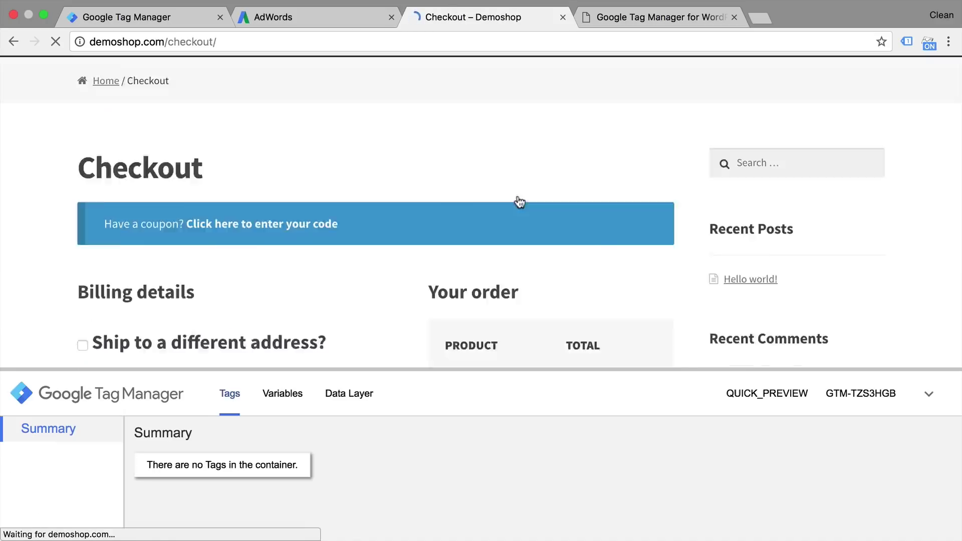
scroll(454, 308, "down", 10)
left_click(531, 462)
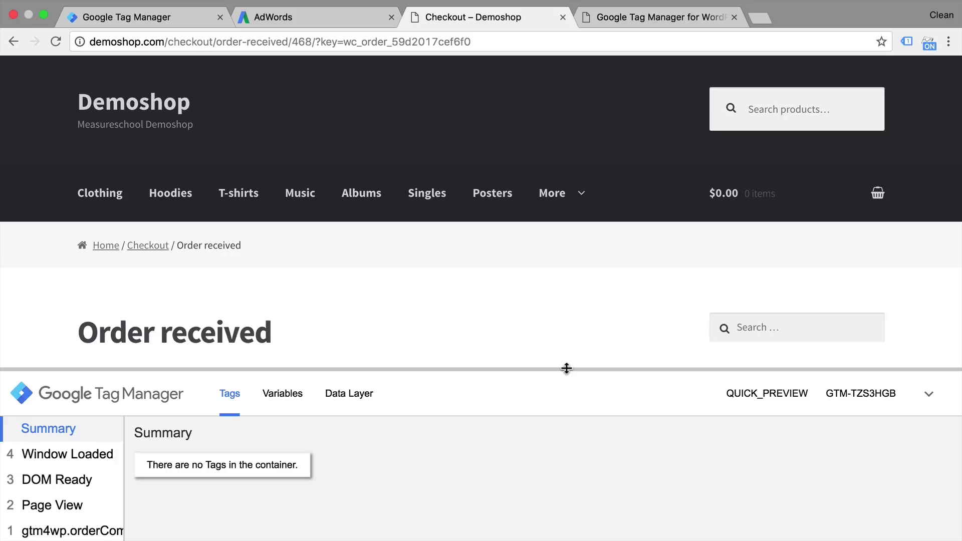
left_click_drag(567, 368, 517, 538)
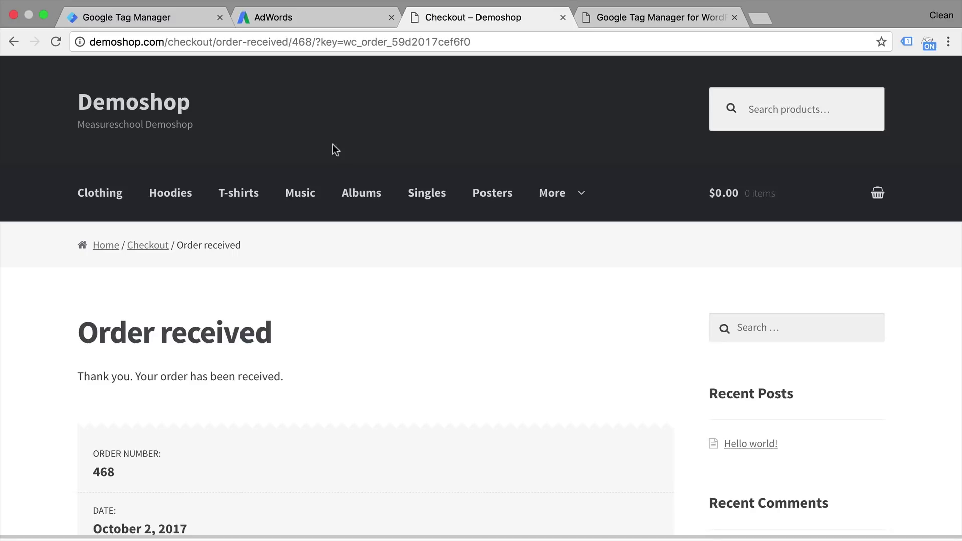
Switch to AdWords and start a new conversion action of the Website kind from the Conversions section.
left_click(312, 18)
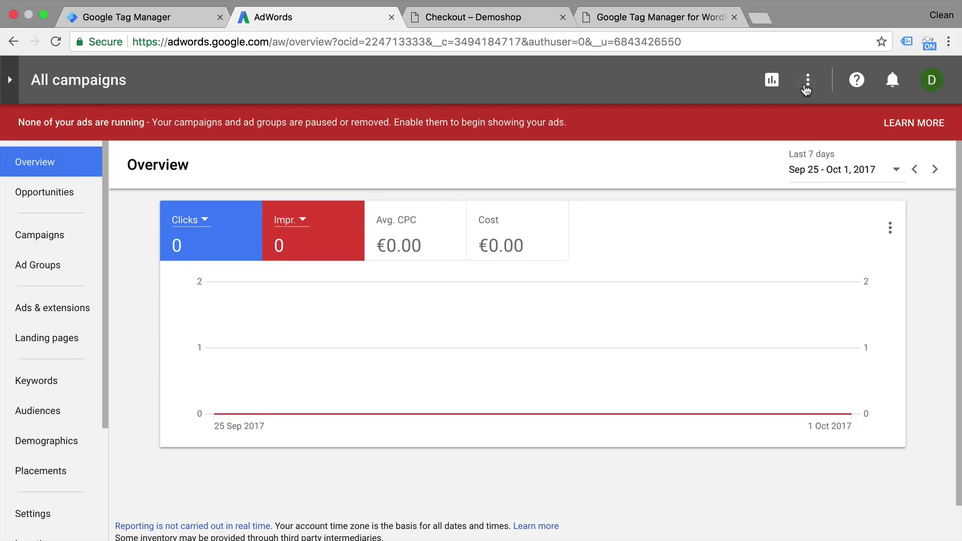
left_click(808, 81)
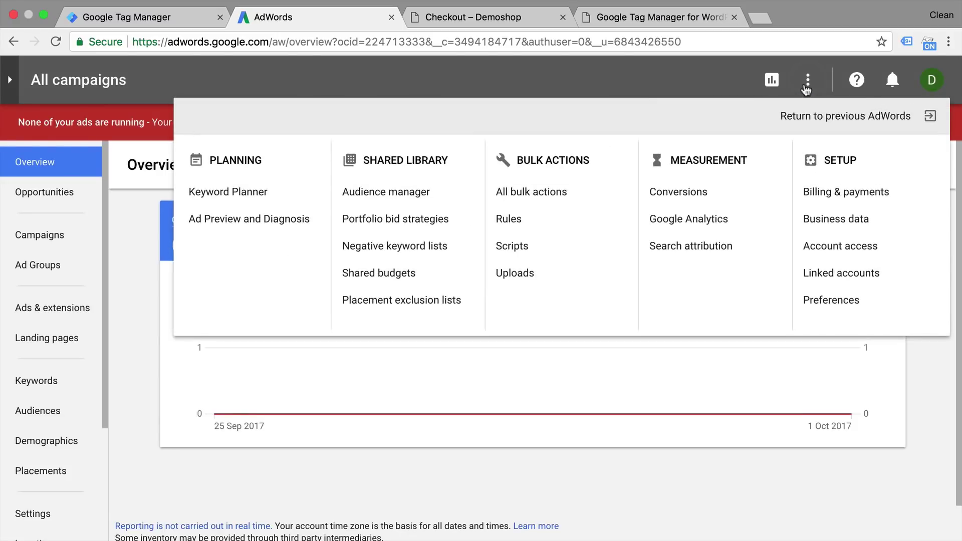
left_click(698, 199)
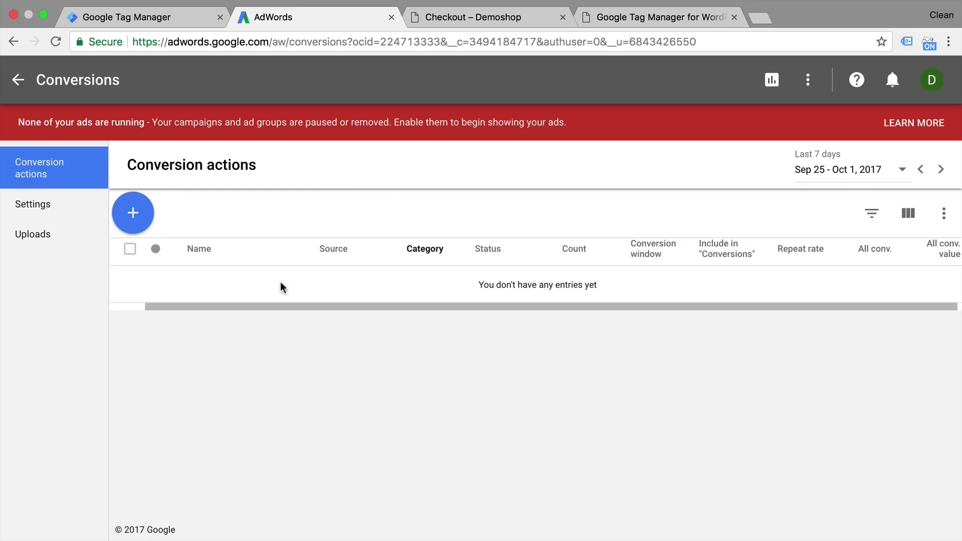
left_click(132, 215)
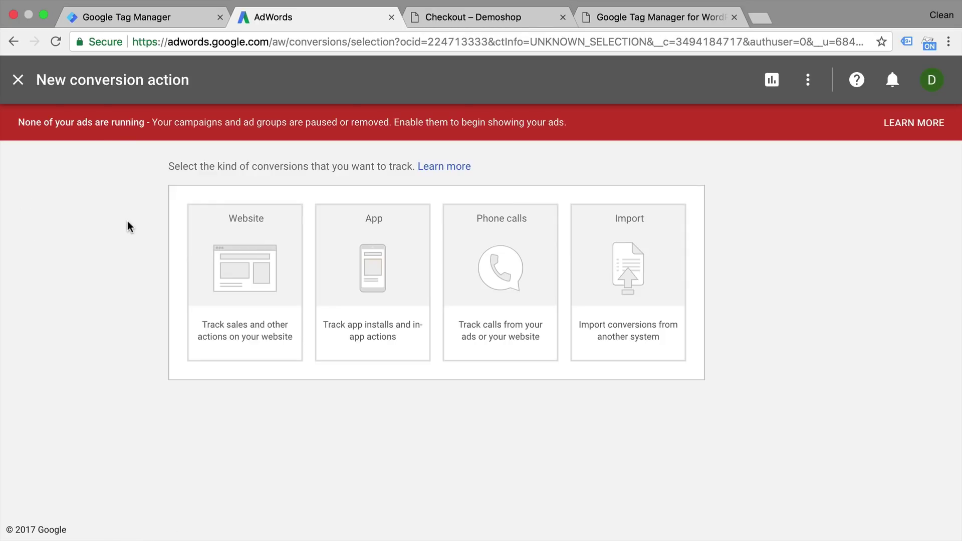
left_click(215, 269)
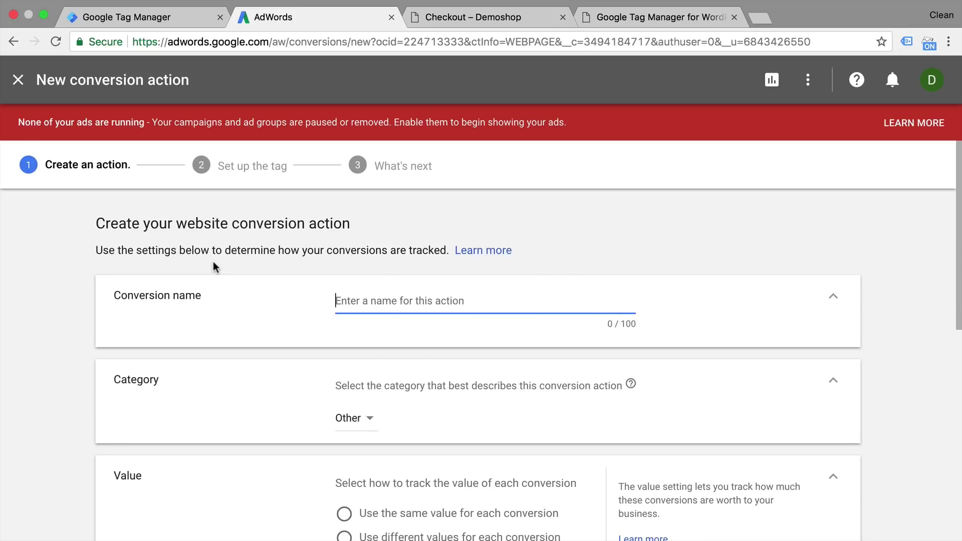
Name the conversion action Purchase, set its category to Purchase/Sale, and choose not to use a value.
type("Purchase")
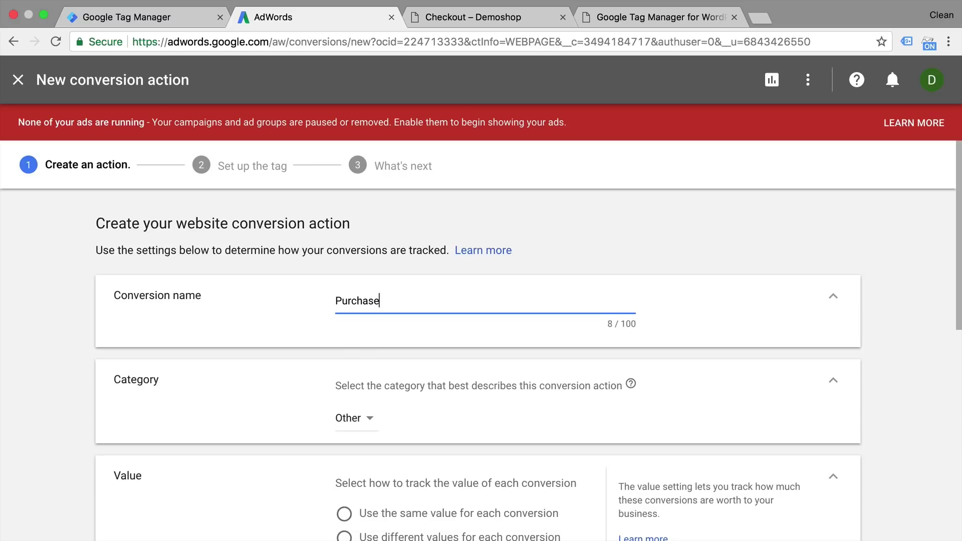
scroll(176, 374, "down", 3)
left_click(358, 287)
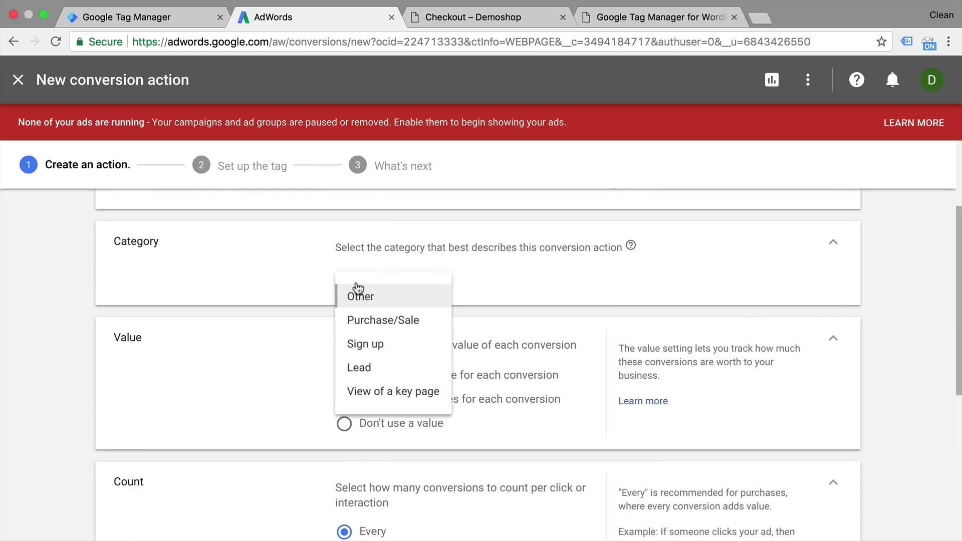
left_click(365, 324)
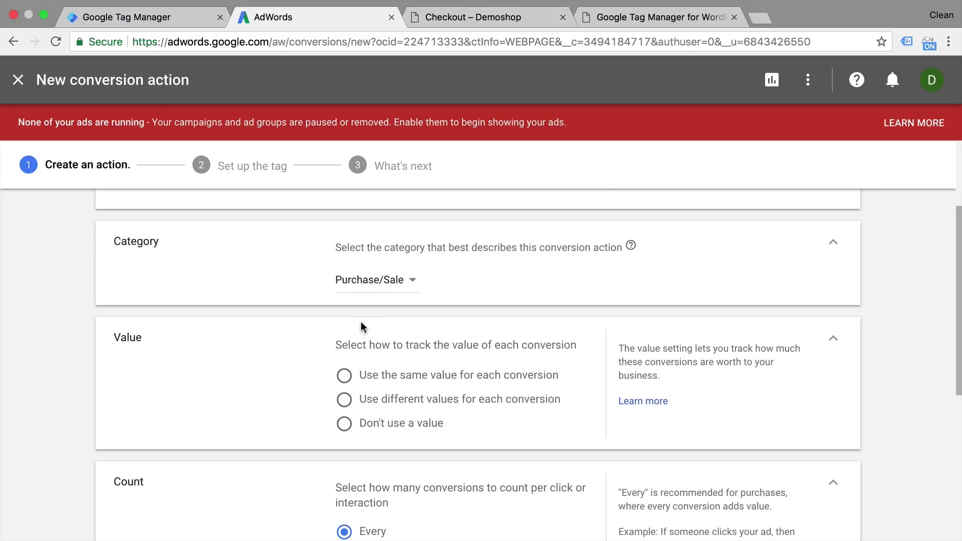
scroll(208, 368, "down", 2)
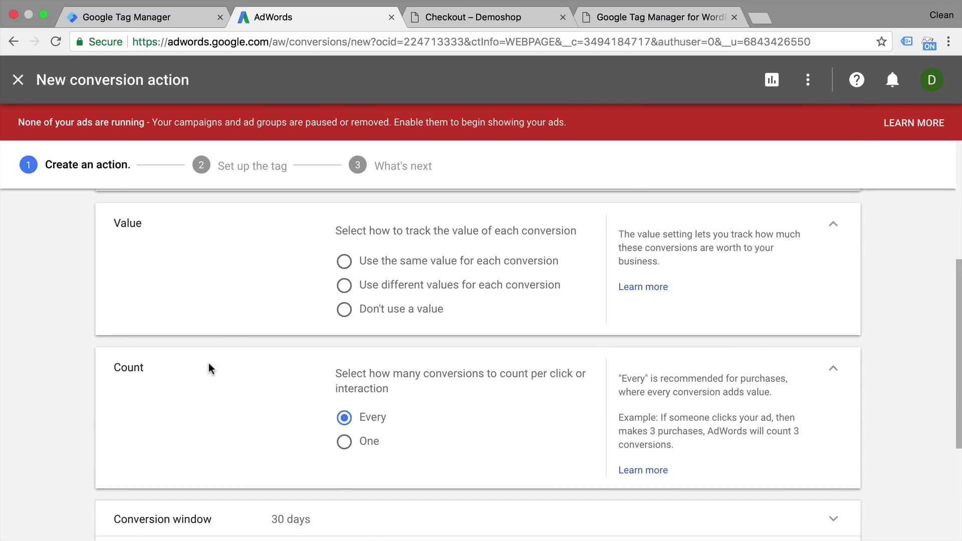
left_click(344, 310)
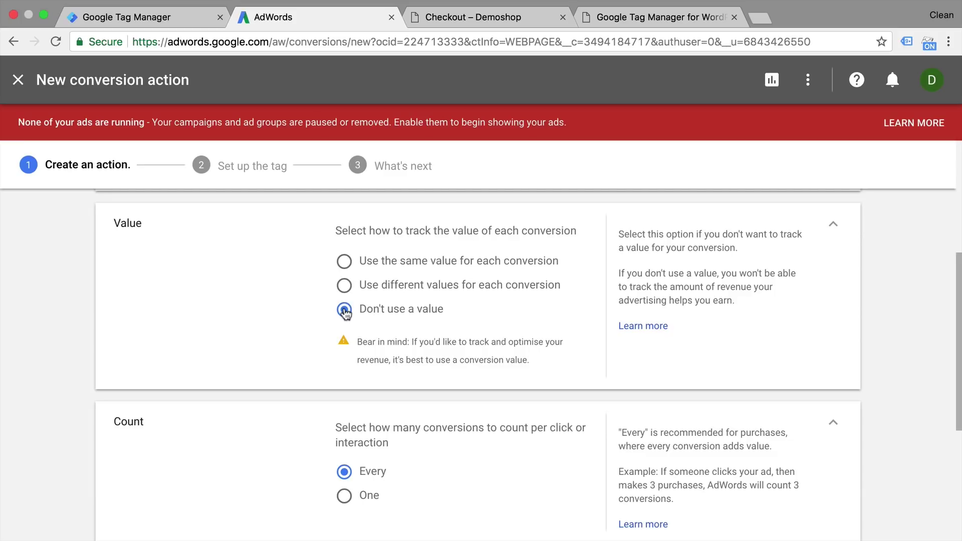
Check the order total on the Demoshop order confirmation page and return to the AdWords conversion form.
left_click(497, 20)
scroll(401, 301, "down", 2)
scroll(401, 301, "down", 5)
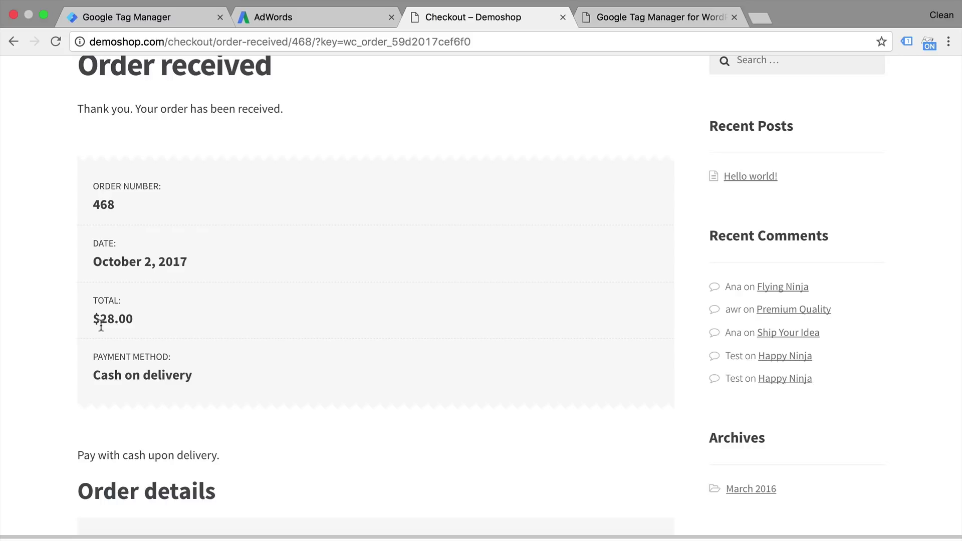
left_click(366, 19)
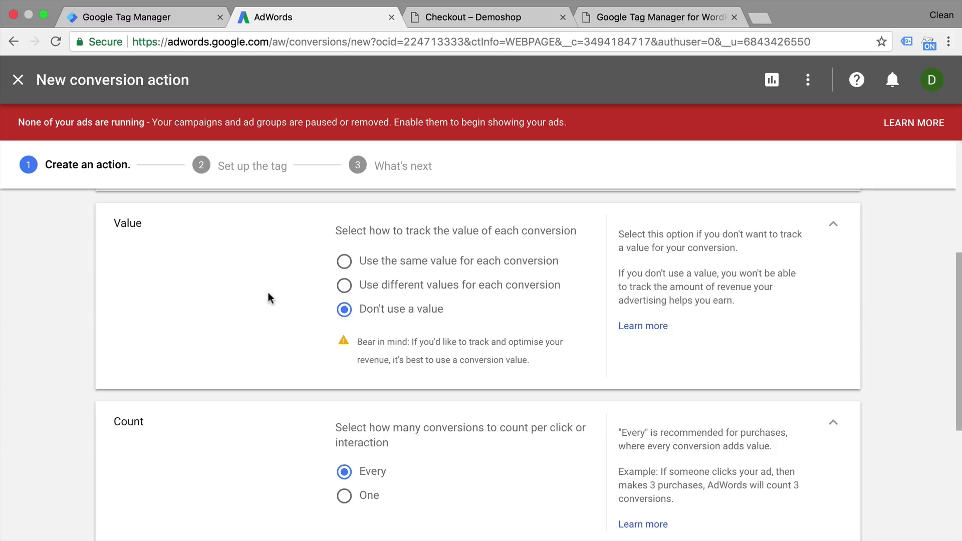
Review the remaining settings with the count left on Every, and create the Purchase conversion action.
scroll(268, 293, "down", 5)
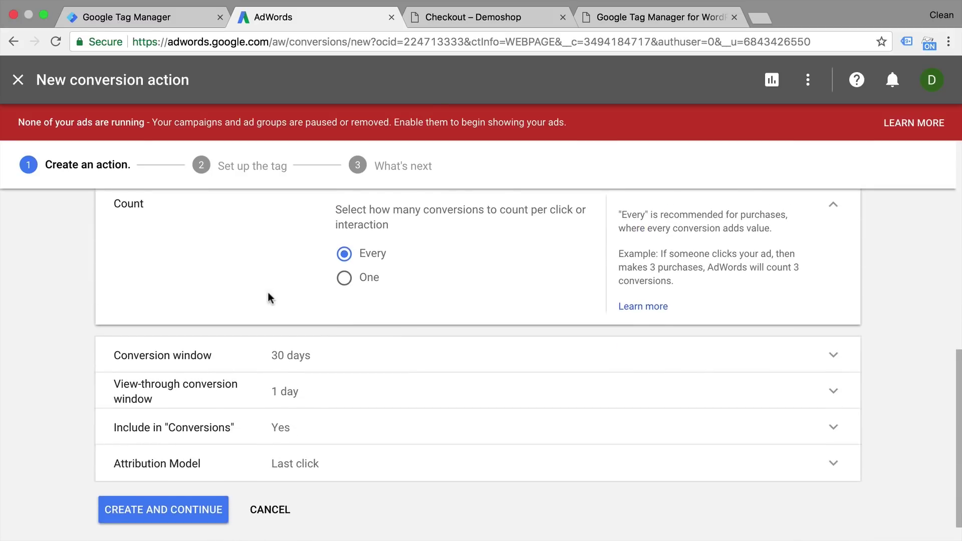
scroll(268, 293, "up", 1)
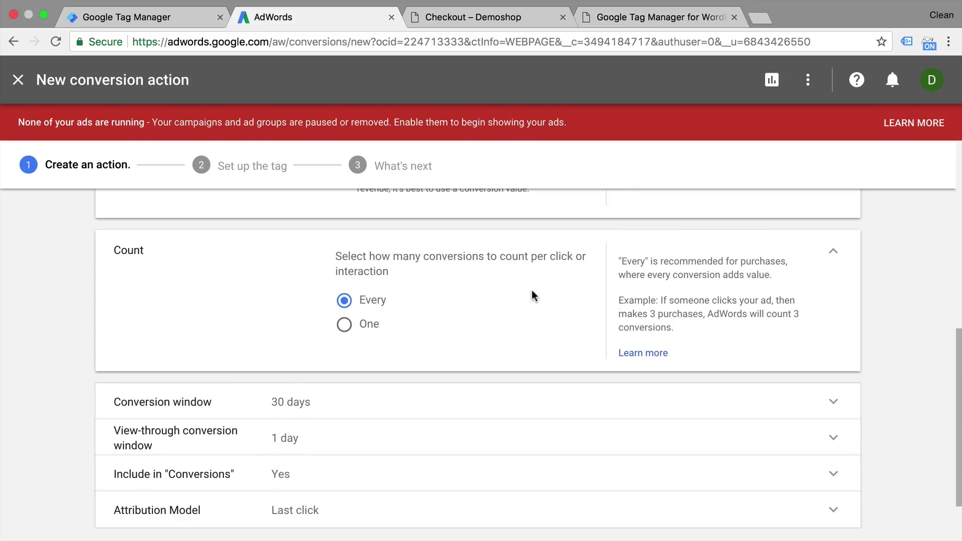
scroll(534, 295, "down", 2)
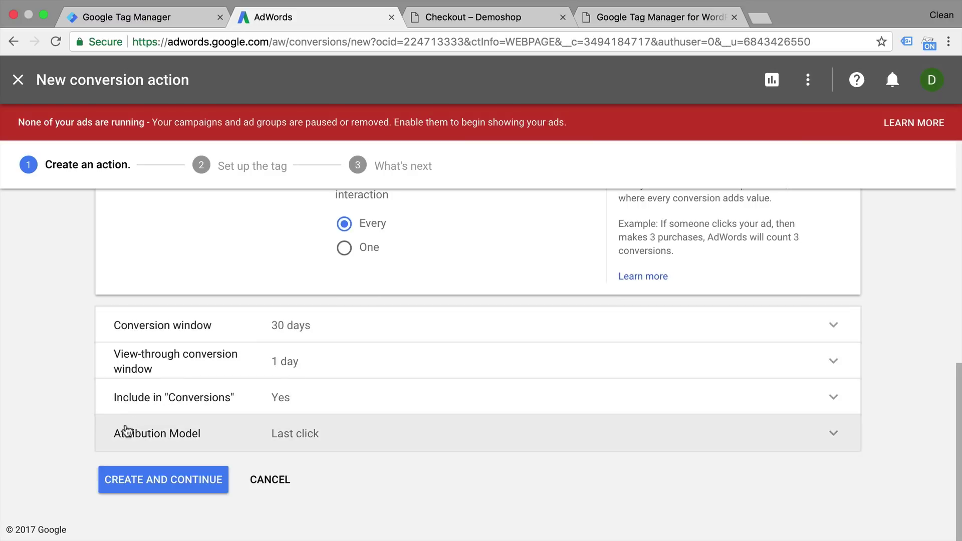
left_click(110, 482)
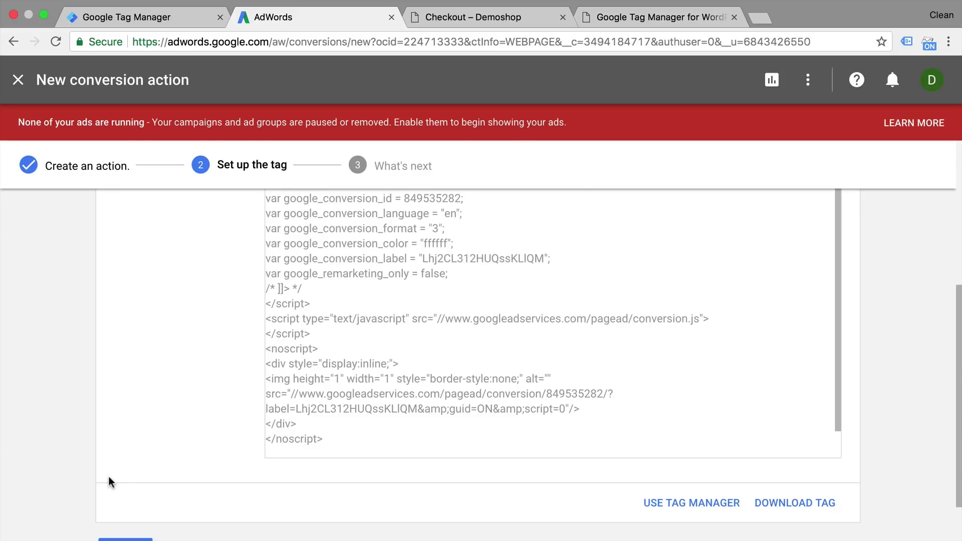
Select the entire generated tag code for the Purchase conversion and look it over.
scroll(110, 482, "up", 3)
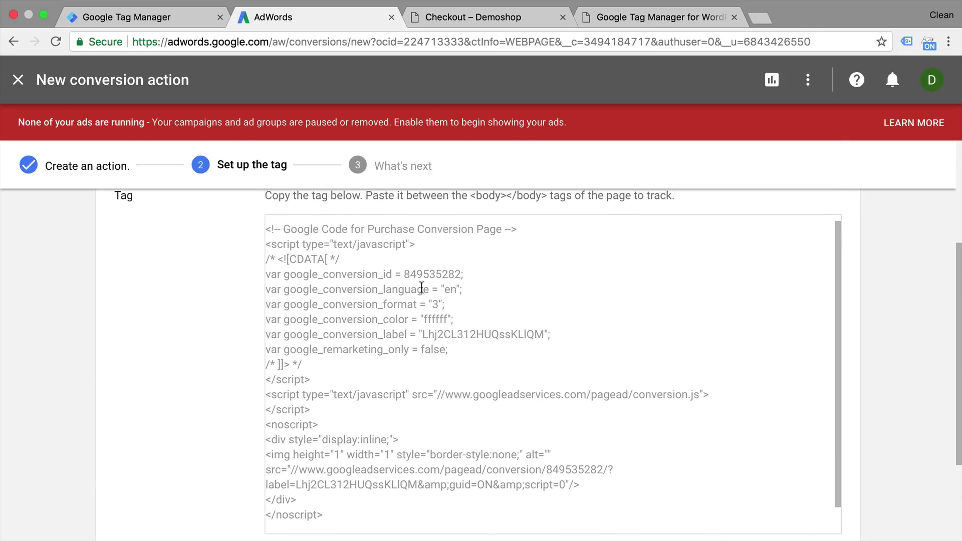
triple_click(392, 304)
key("super+a")
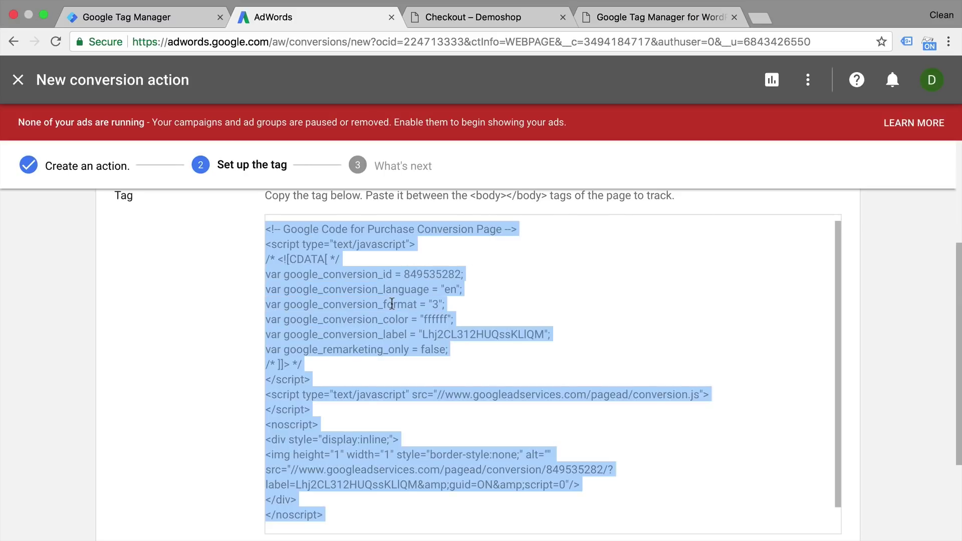
scroll(392, 304, "down", 3)
scroll(392, 305, "up", 2)
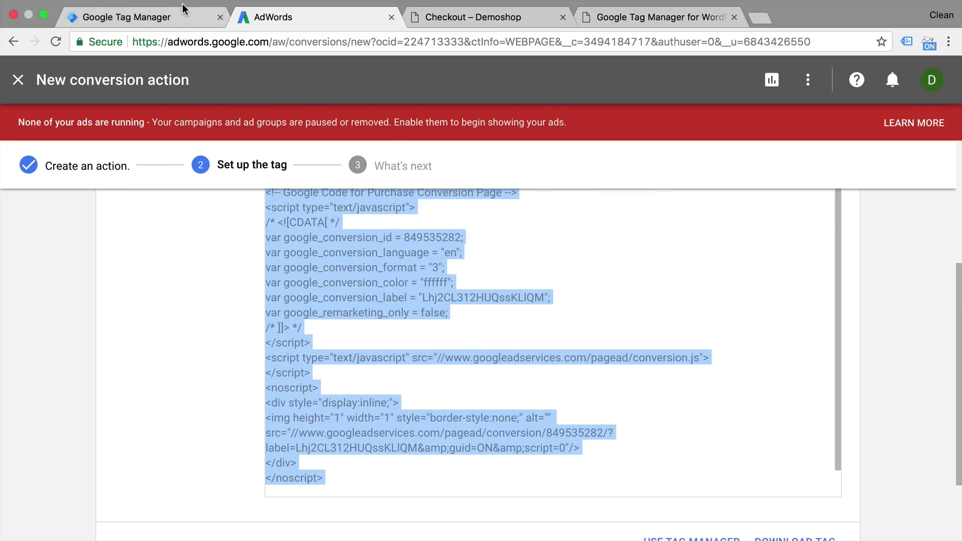
View the HTML source of the Demoshop order confirmation page, and close the source view.
left_click(457, 17)
scroll(309, 244, "up", 4)
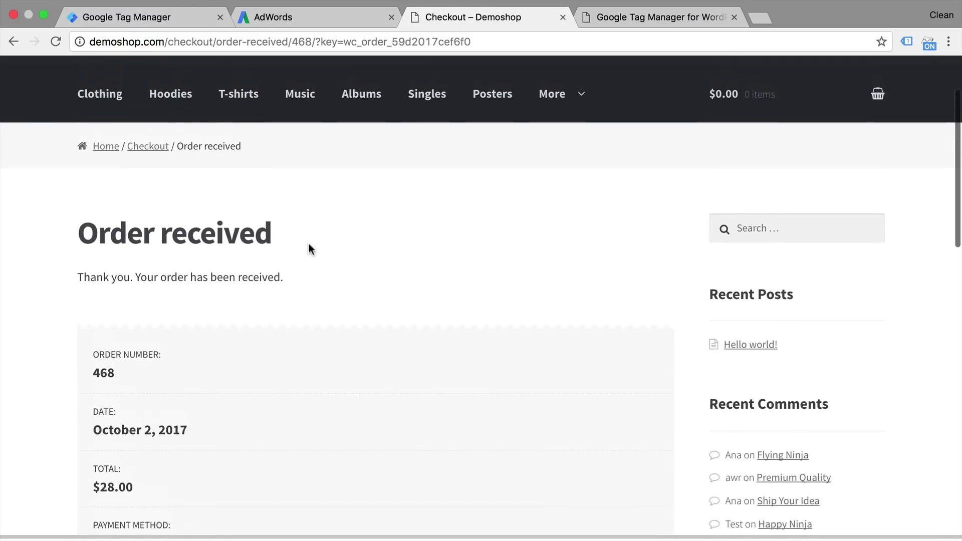
right_click(309, 247)
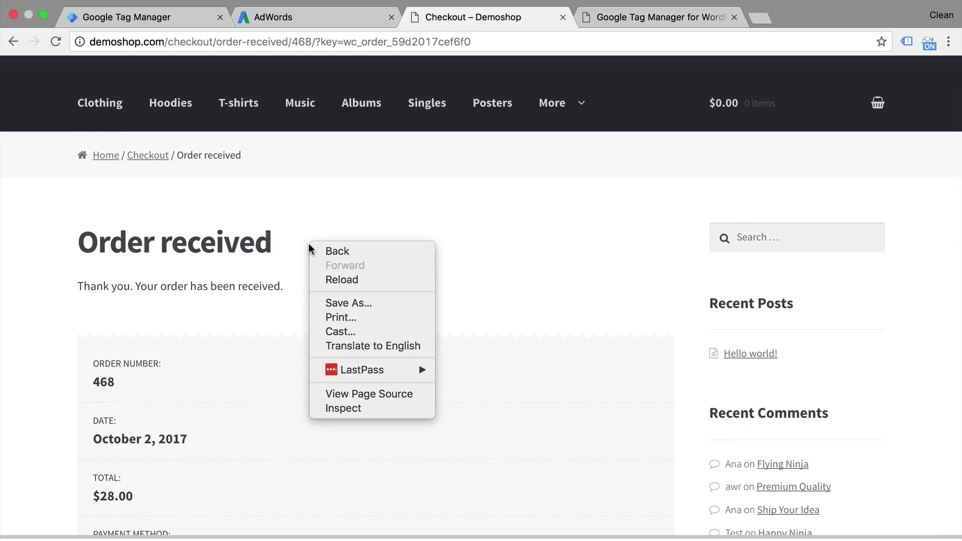
left_click(354, 395)
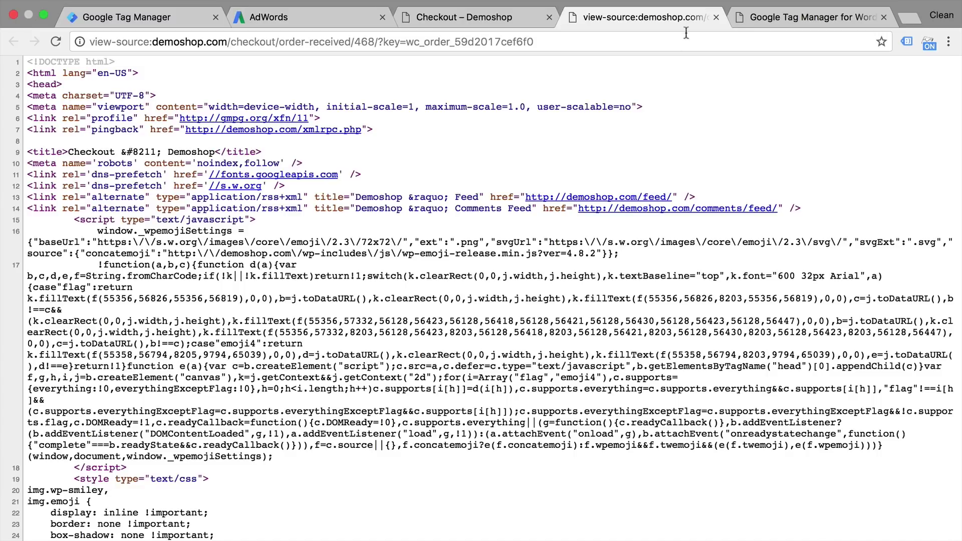
left_click(718, 18)
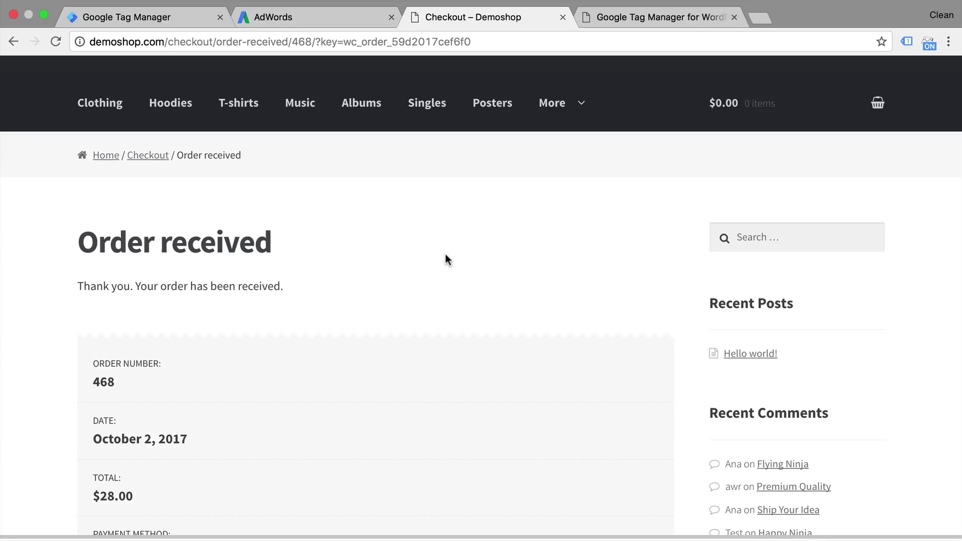
Display the Purchase conversion's label and ID for tag manager use in AdWords, and switch to the Google Tag Manager workspace.
left_click(301, 23)
left_click(191, 249)
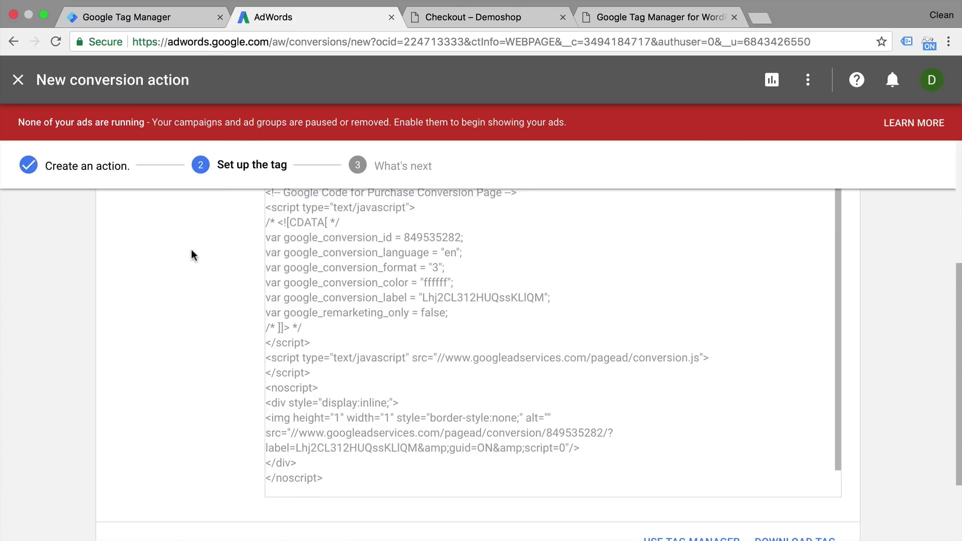
scroll(191, 249, "down", 3)
left_click(727, 443)
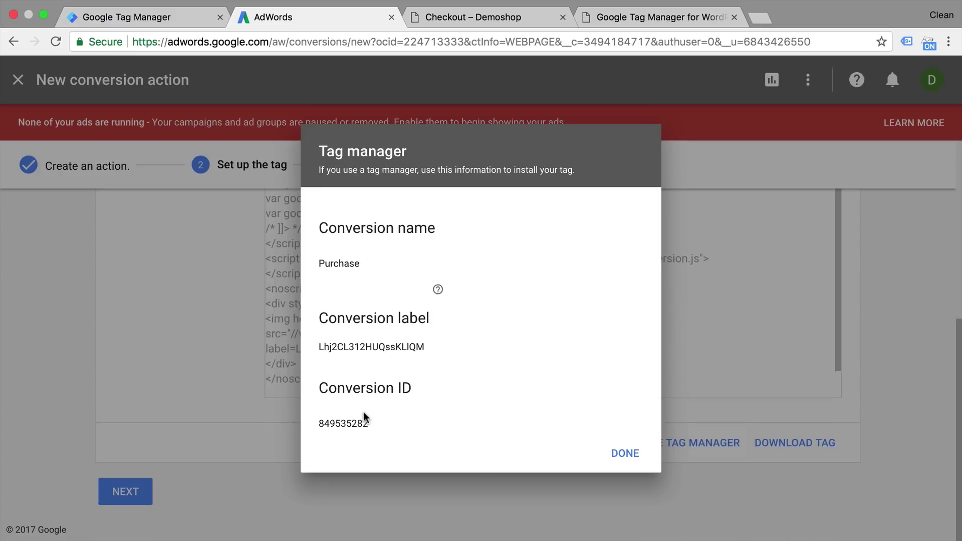
left_click(150, 16)
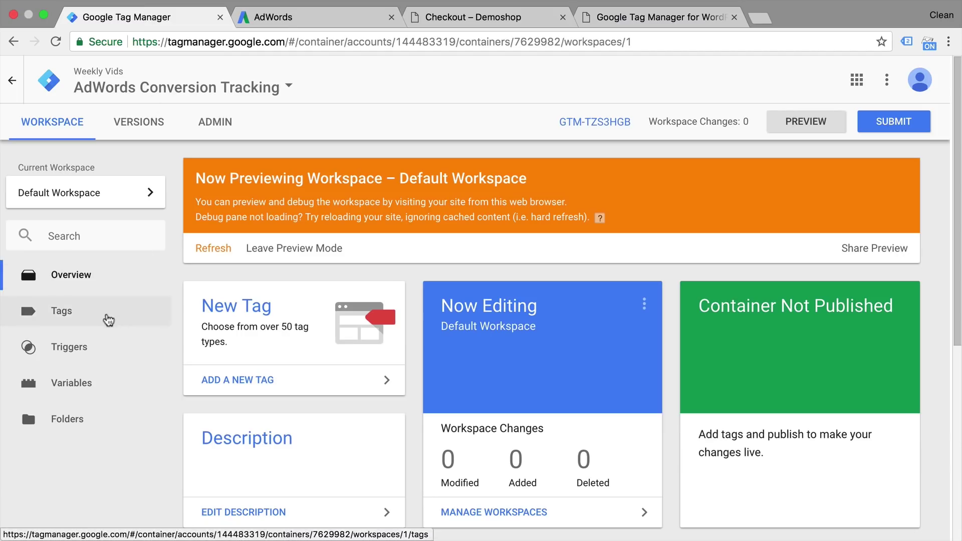
Create a new tag in the container and name it "AW - Conversion Tracking - Purchase".
left_click(108, 321)
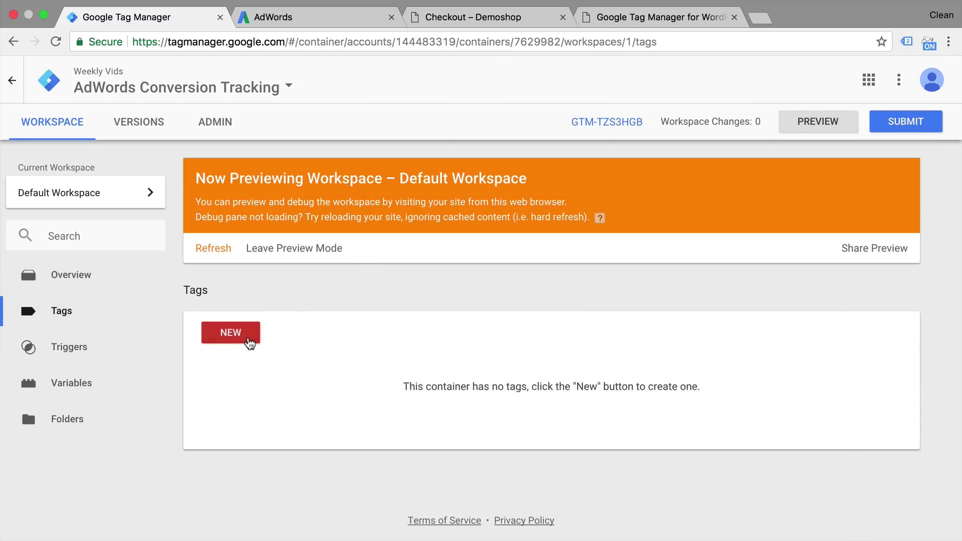
left_click(249, 343)
double_click(209, 75)
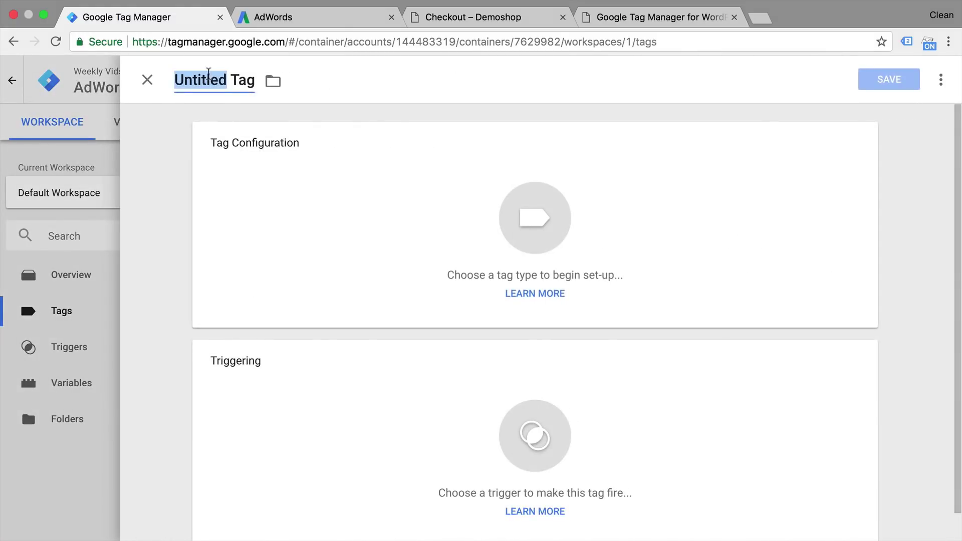
triple_click(208, 75)
type("G")
key("BackSpace")
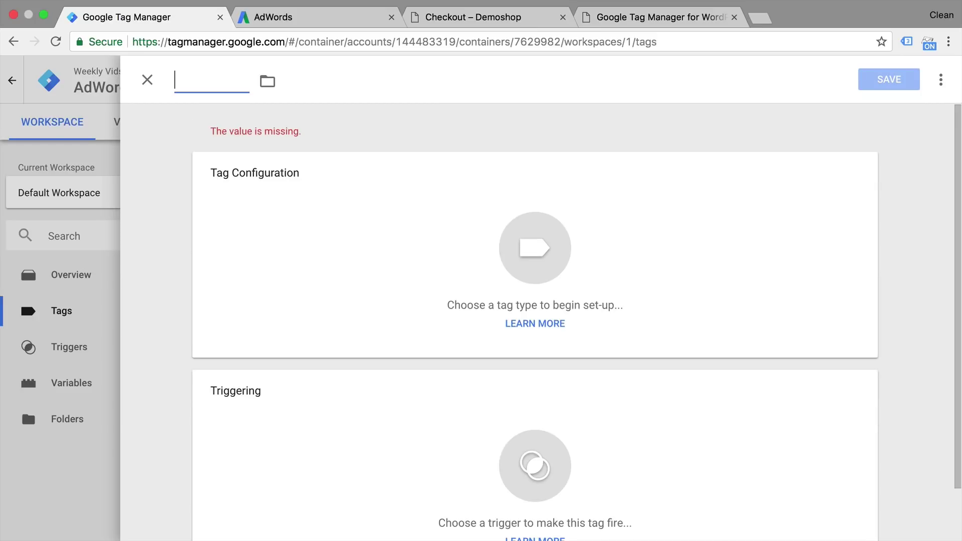
type("AW - ")
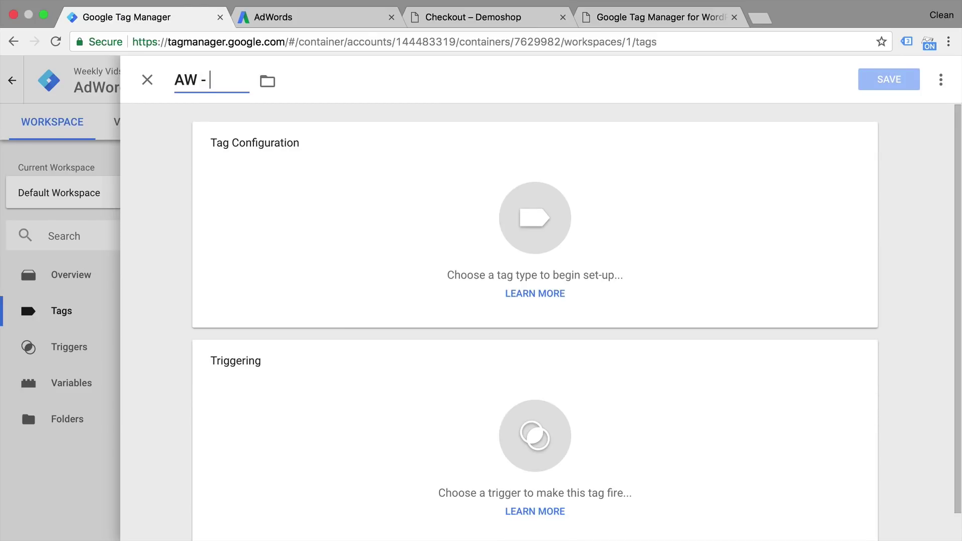
type("Con")
key("BackSpace")
type("onversion Trackin")
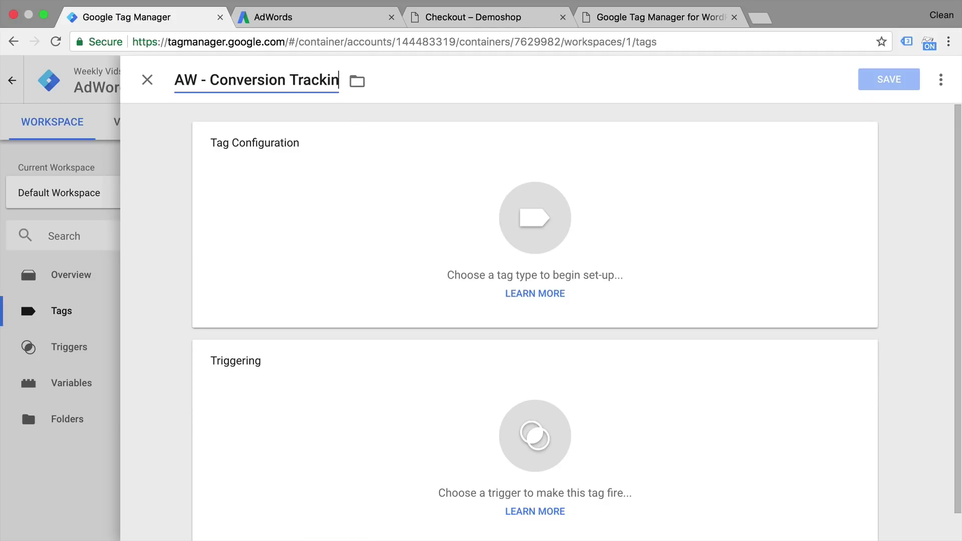
type("g - Pur")
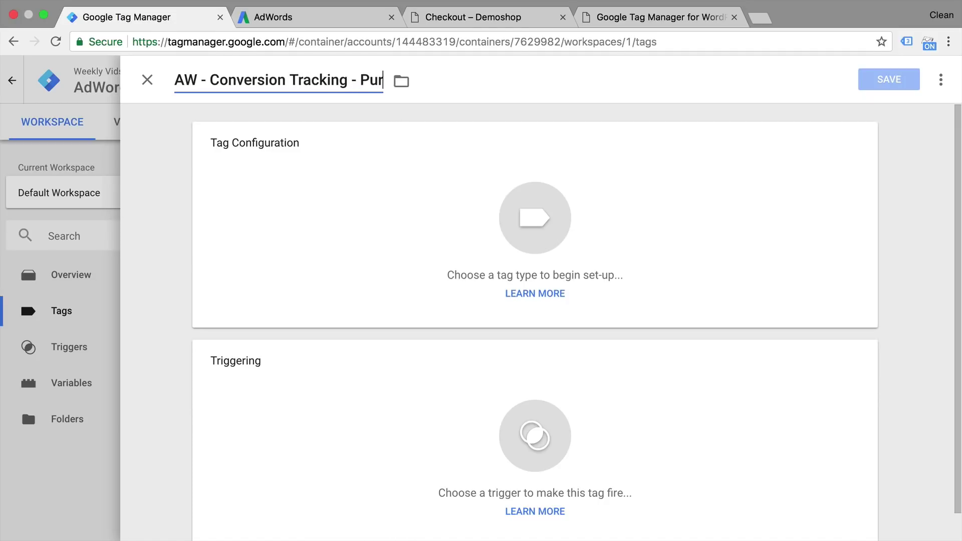
type("chase")
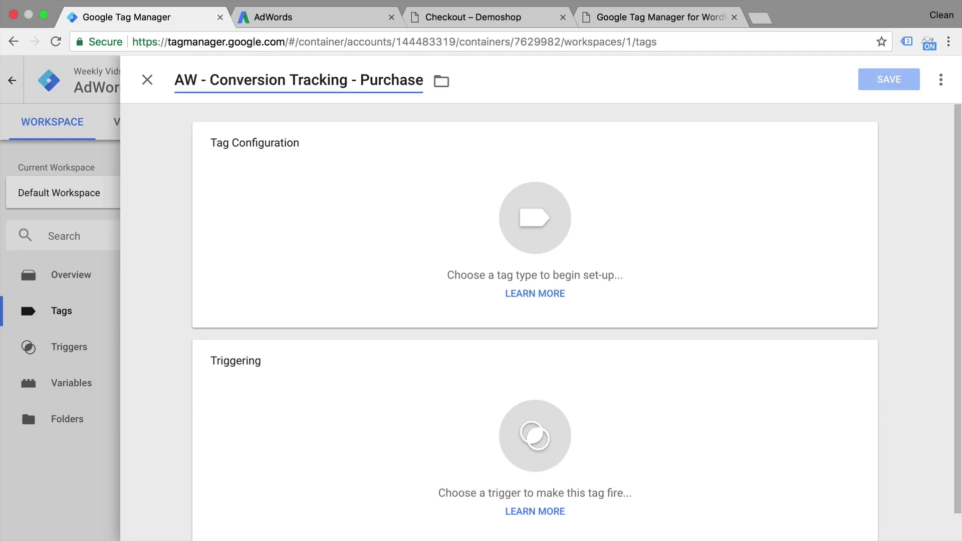
Browse the available tag types and choose AdWords Conversion Tracking for the tag.
left_click(318, 256)
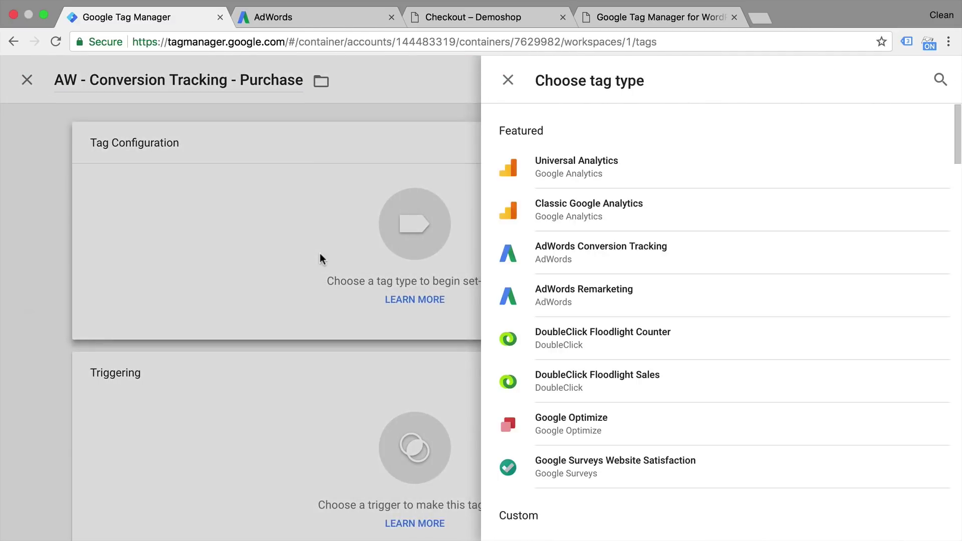
scroll(725, 223, "down", 6)
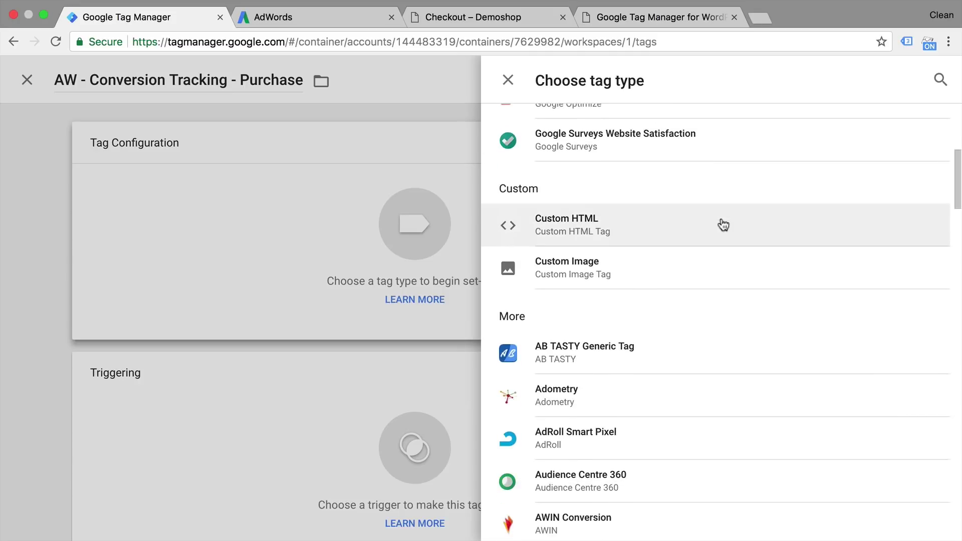
scroll(724, 225, "down", 20)
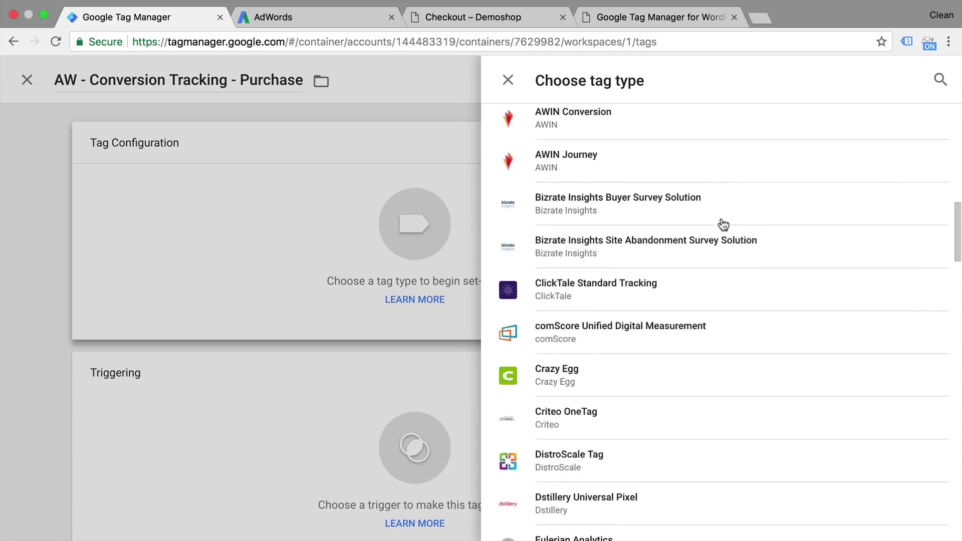
scroll(723, 226, "up", 15)
scroll(724, 225, "up", 10)
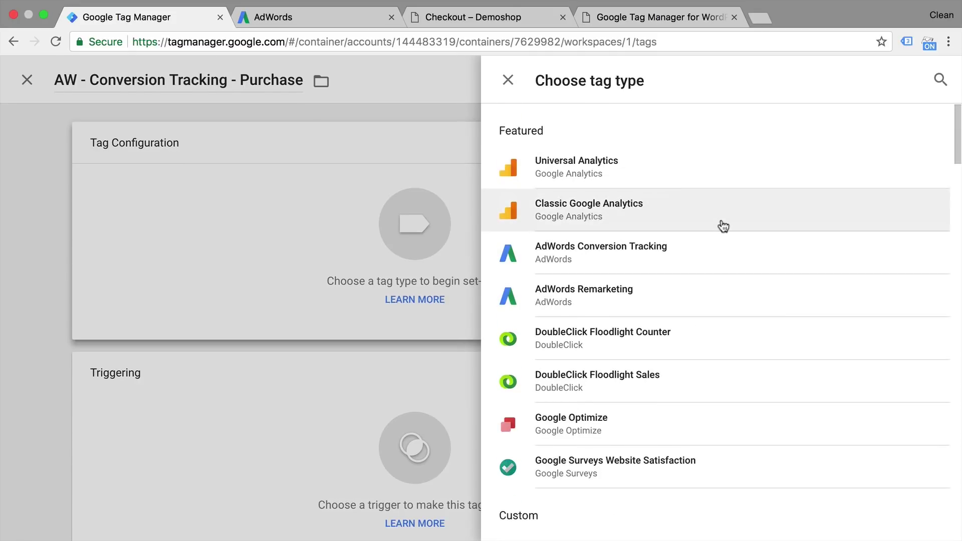
left_click(706, 270)
Copy the Purchase conversion label from the tag manager details in AdWords into the tag's Conversion Label field.
scroll(704, 268, "down", 2)
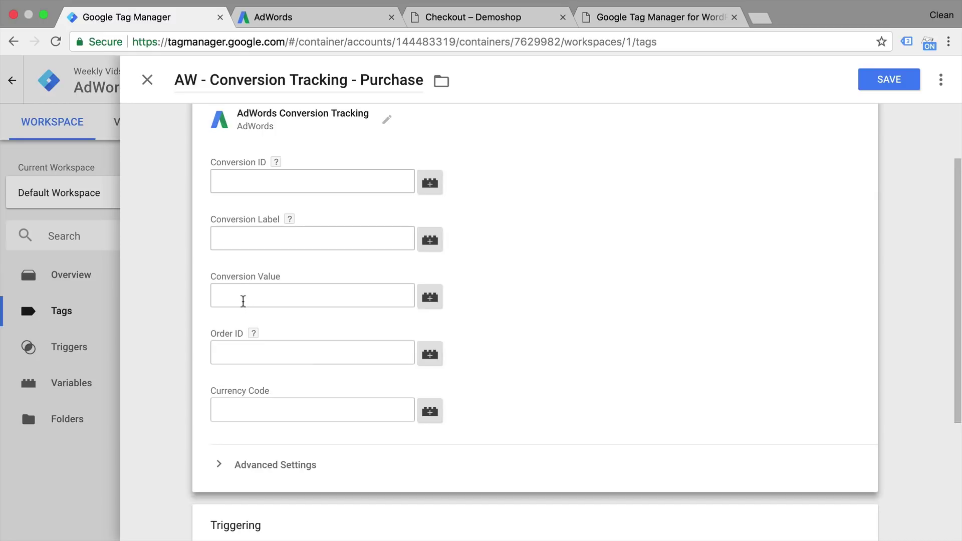
scroll(518, 378, "down", 5)
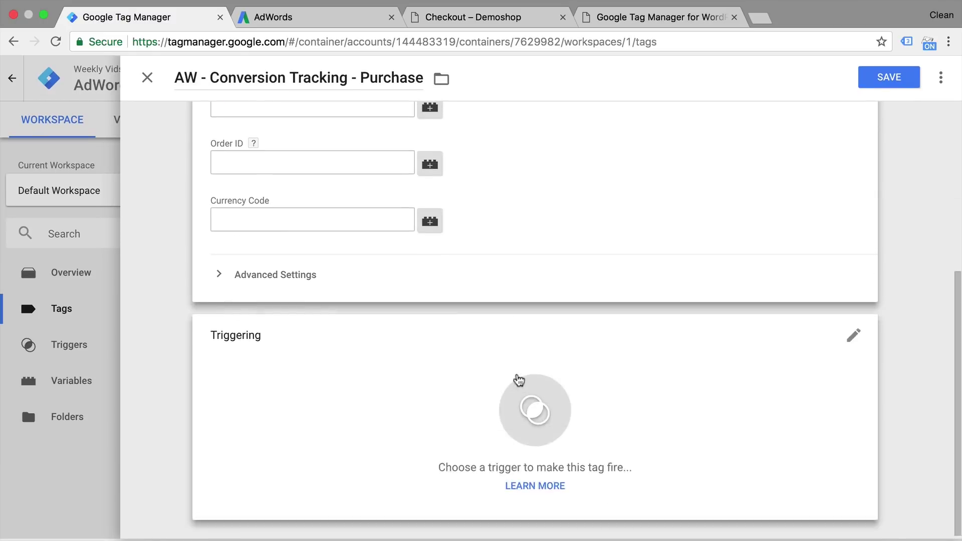
scroll(519, 380, "up", 5)
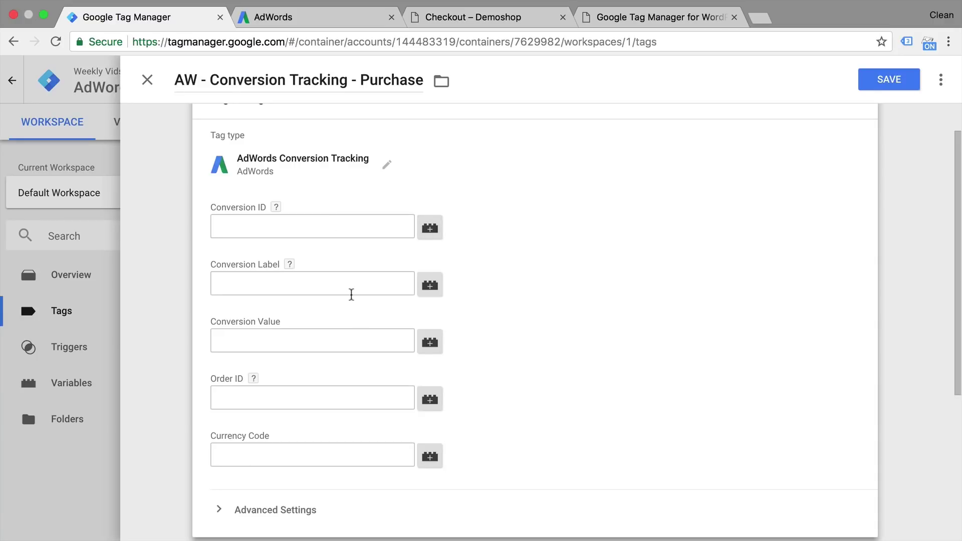
left_click(334, 19)
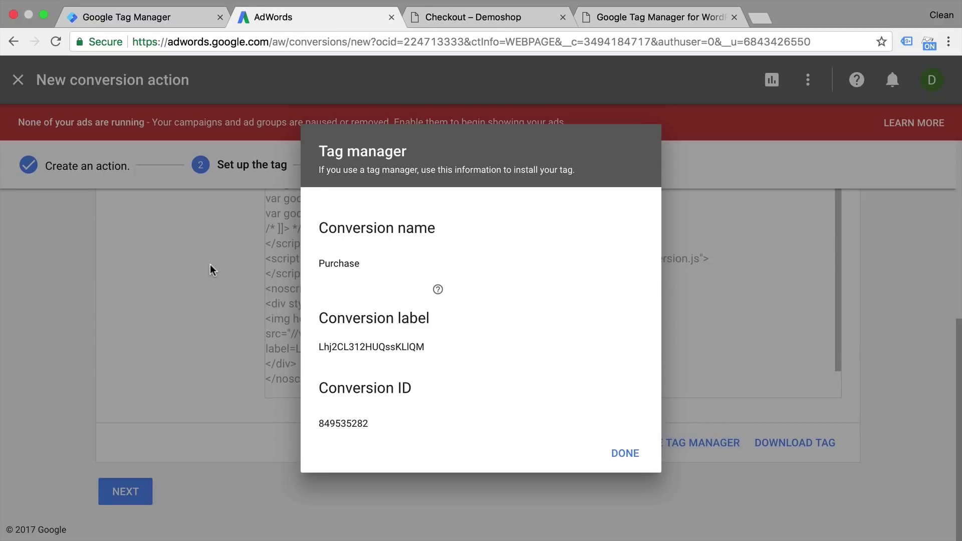
left_click(624, 453)
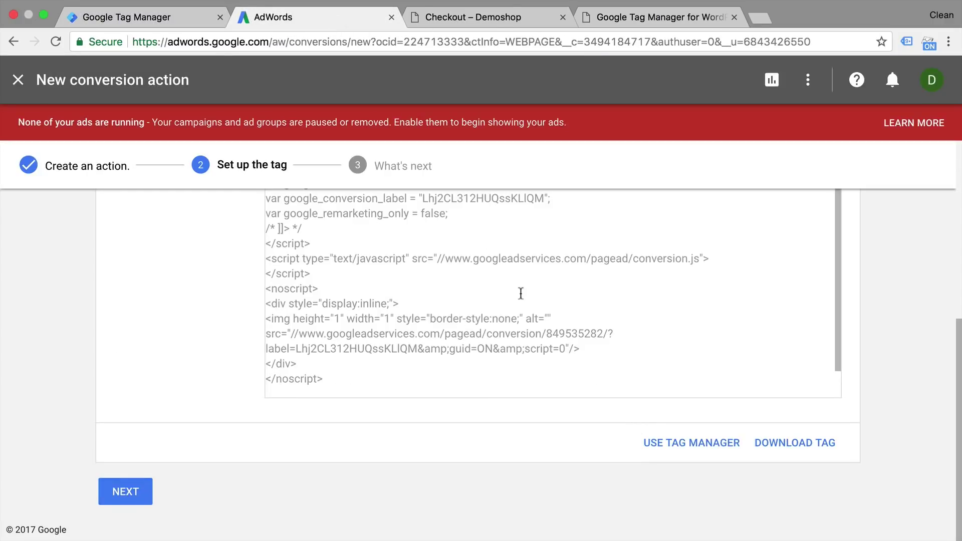
left_click(719, 450)
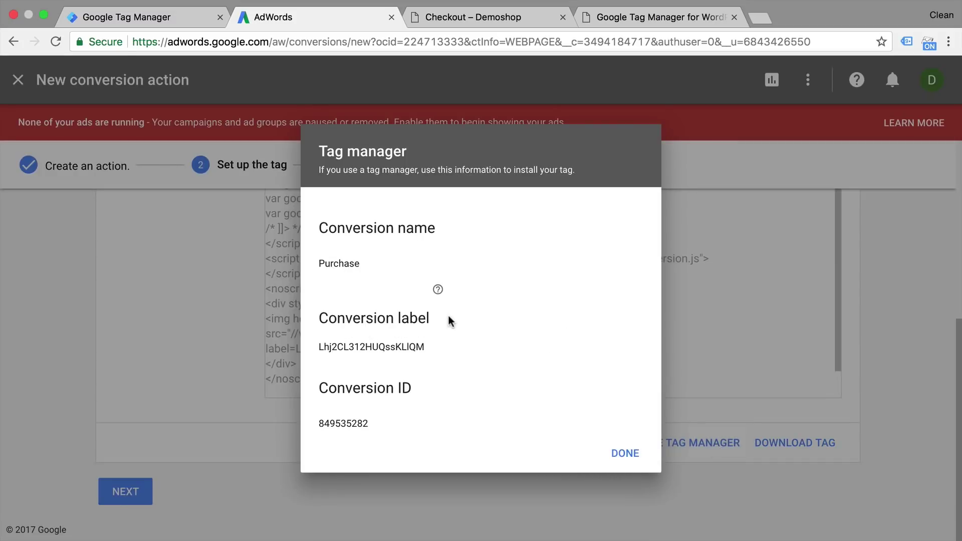
double_click(383, 347)
key("super+c")
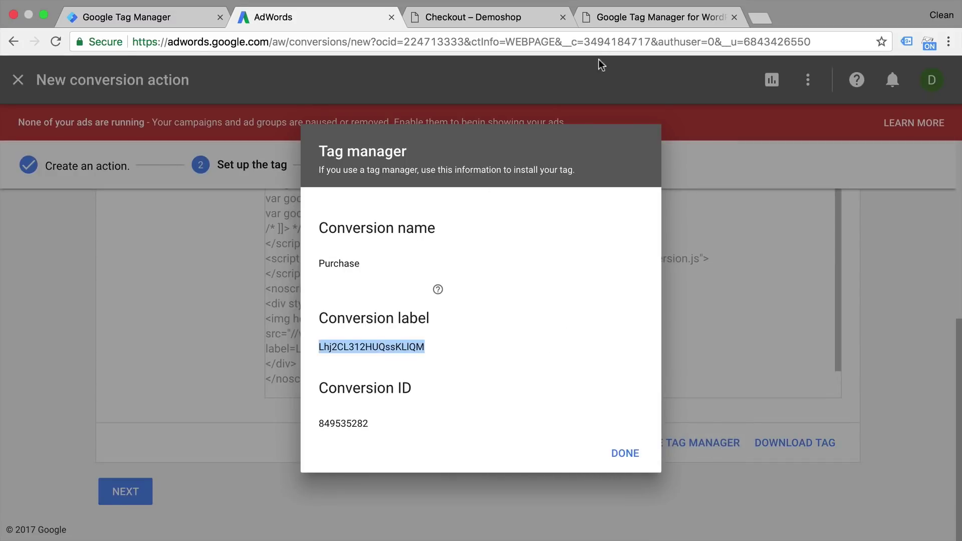
left_click(191, 26)
left_click(257, 282)
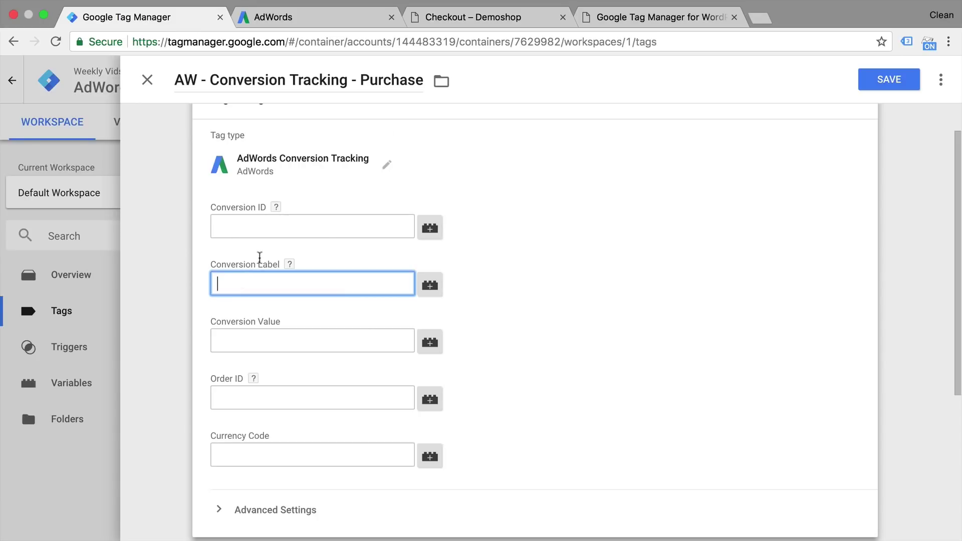
key("super+v")
Copy the Purchase conversion ID from AdWords into the tag's Conversion ID field, and finish editing the tag configuration.
left_click(446, 21)
left_click(340, 25)
double_click(336, 422)
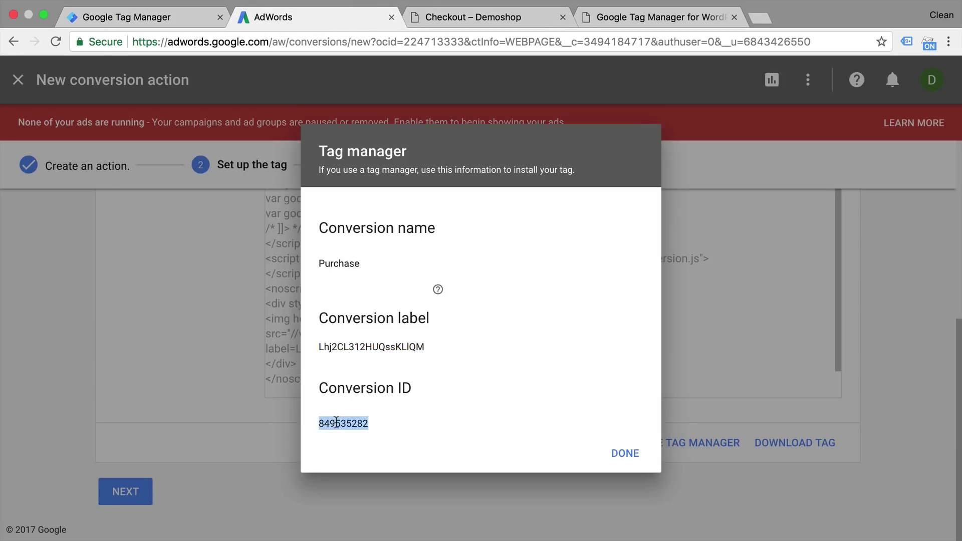
key("super+c")
left_click(151, 19)
left_click(235, 225)
key("super+v")
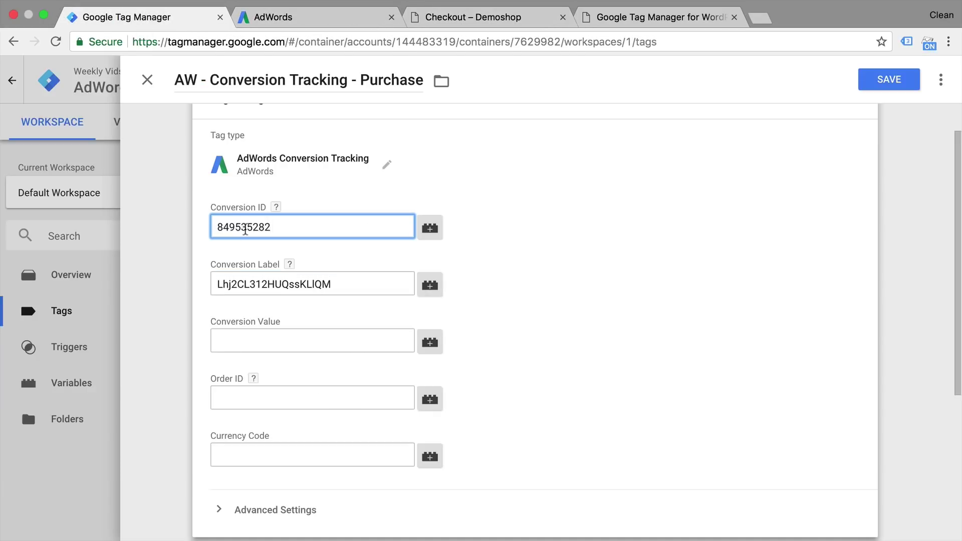
left_click(170, 260)
left_click(275, 252)
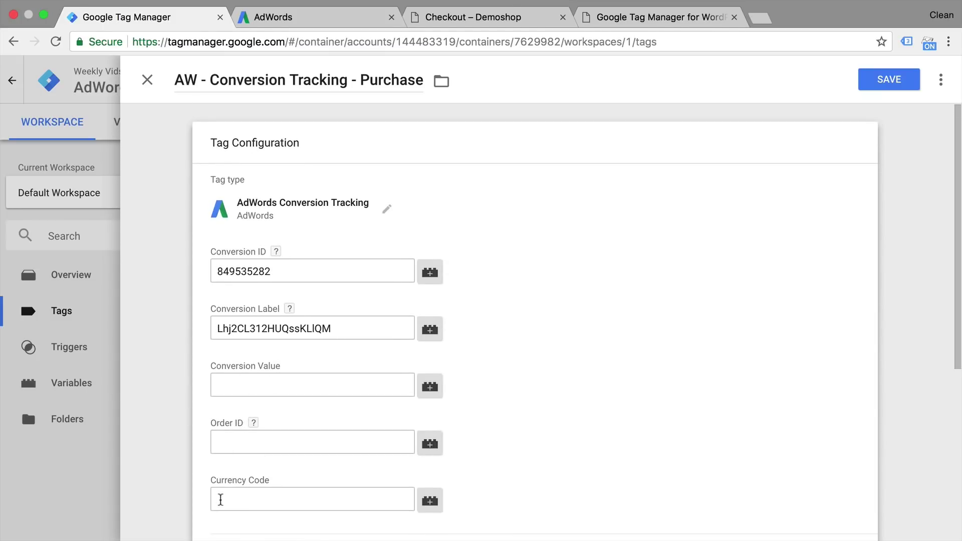
left_click(885, 182)
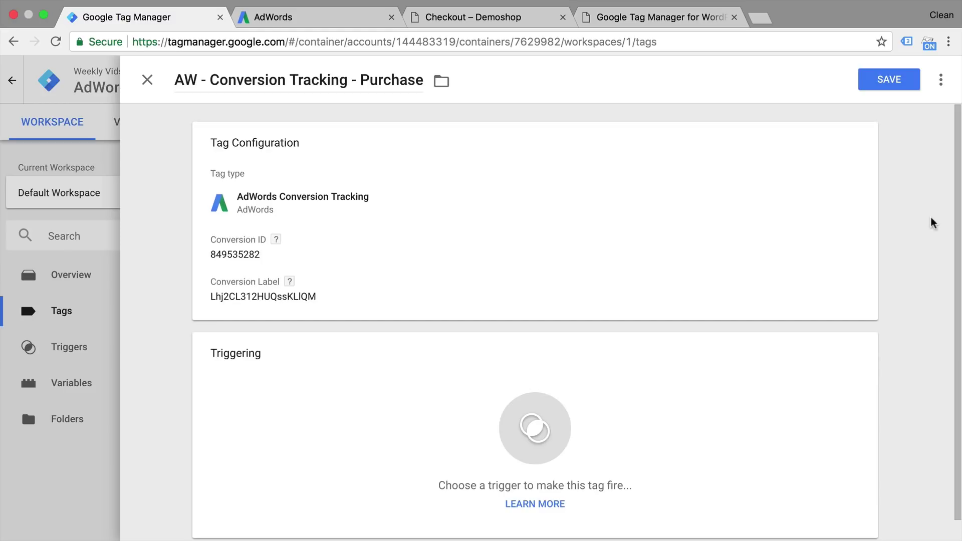
Open the trigger selection for the tag, and check the address of the Demoshop order confirmation page.
scroll(931, 221, "down", 1)
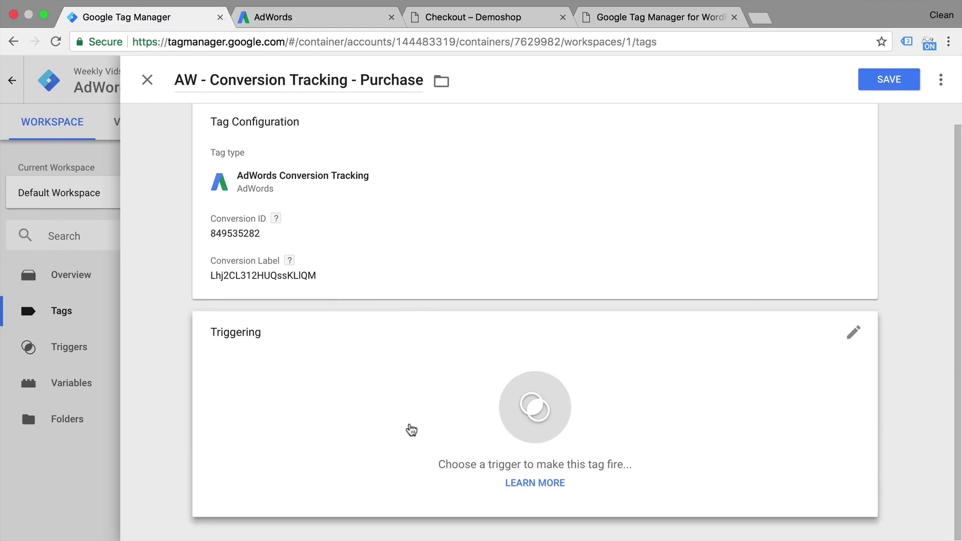
left_click(411, 429)
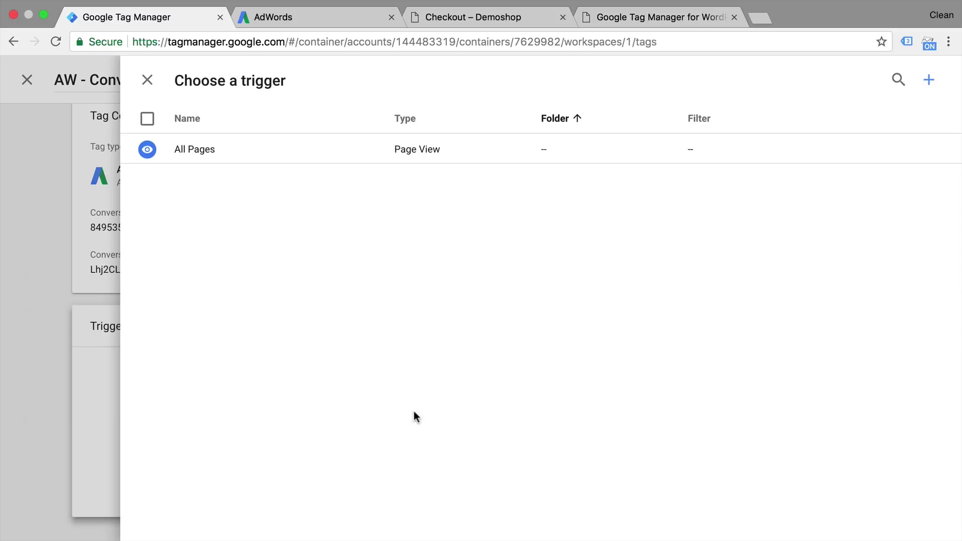
left_click(436, 19)
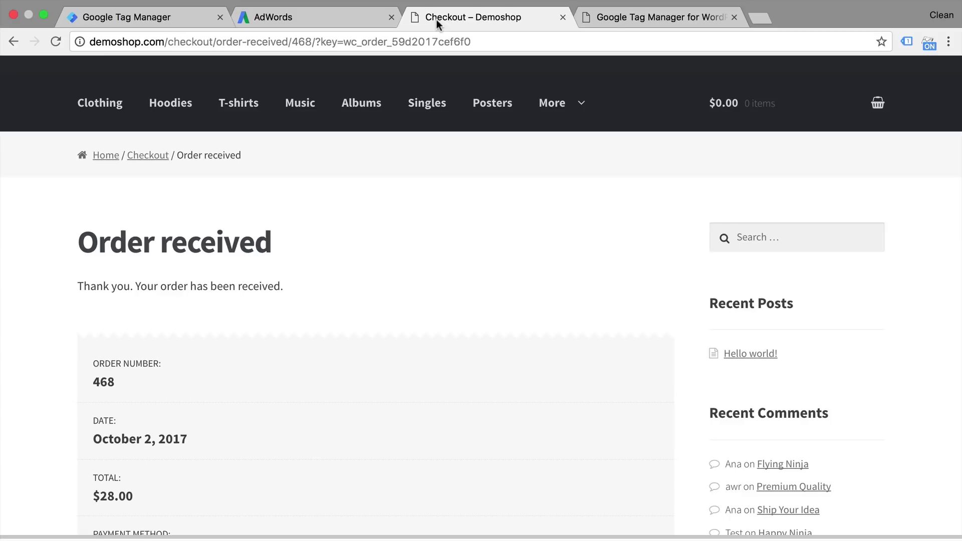
left_click(158, 17)
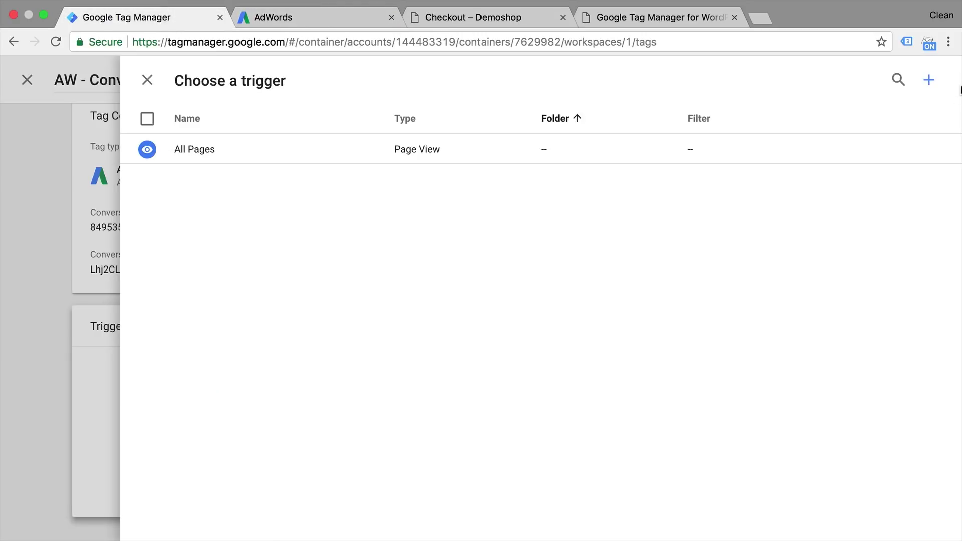
Create a new trigger for the tag and name it "pv - order confirmation".
left_click(930, 81)
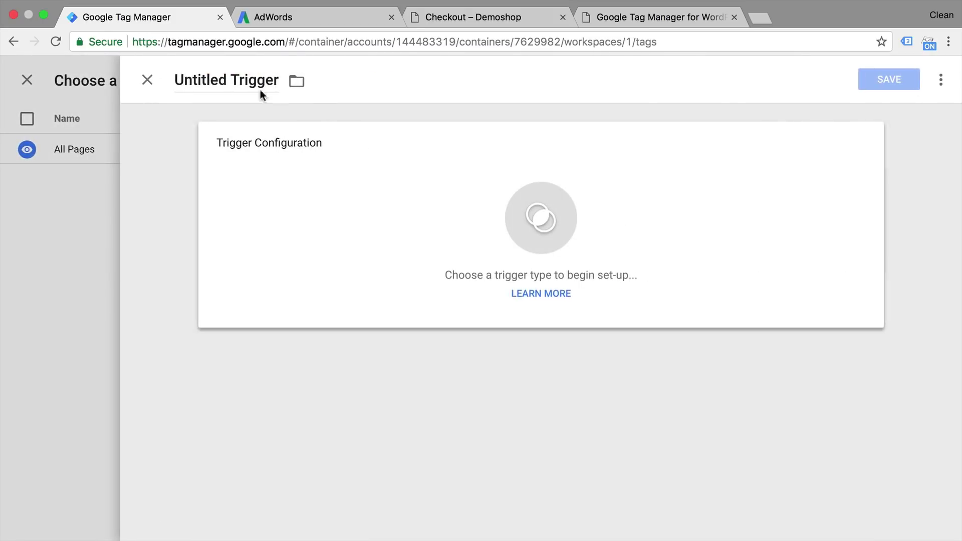
triple_click(241, 81)
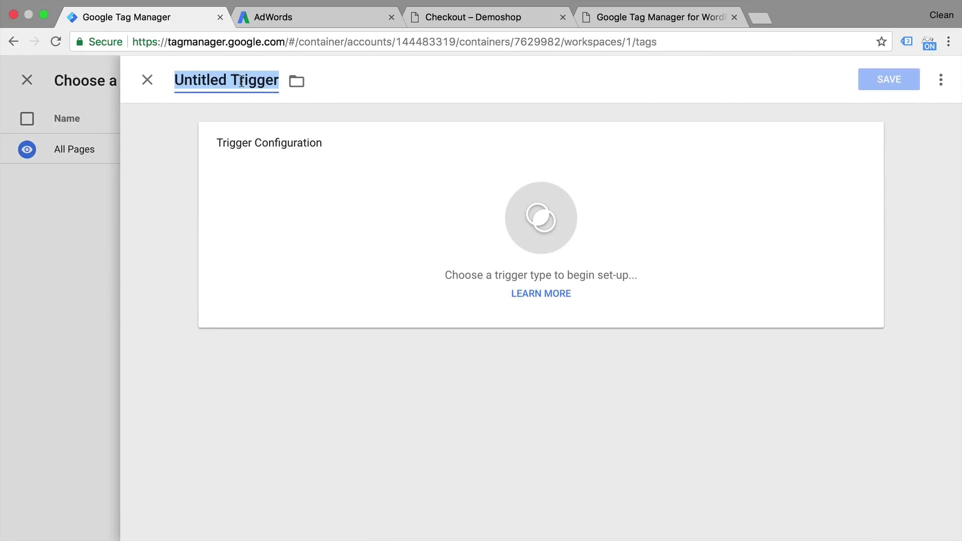
type("pv -")
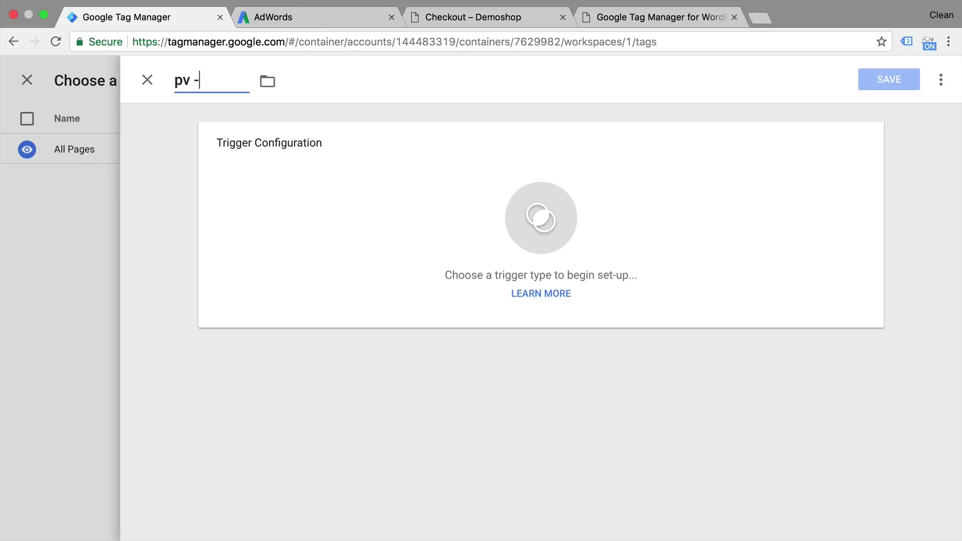
type(" order confirmation")
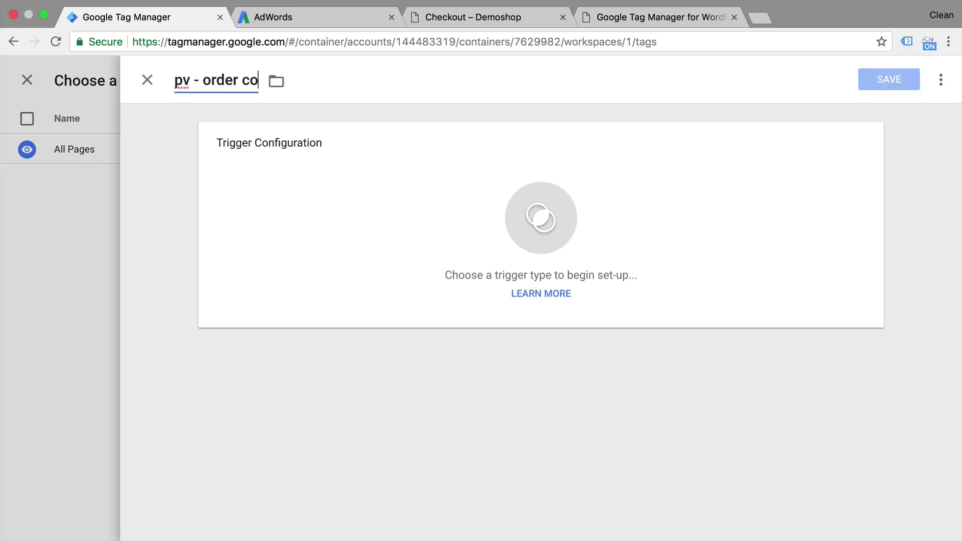
Set the trigger type to Page View and restrict firing to some page views.
left_click(311, 254)
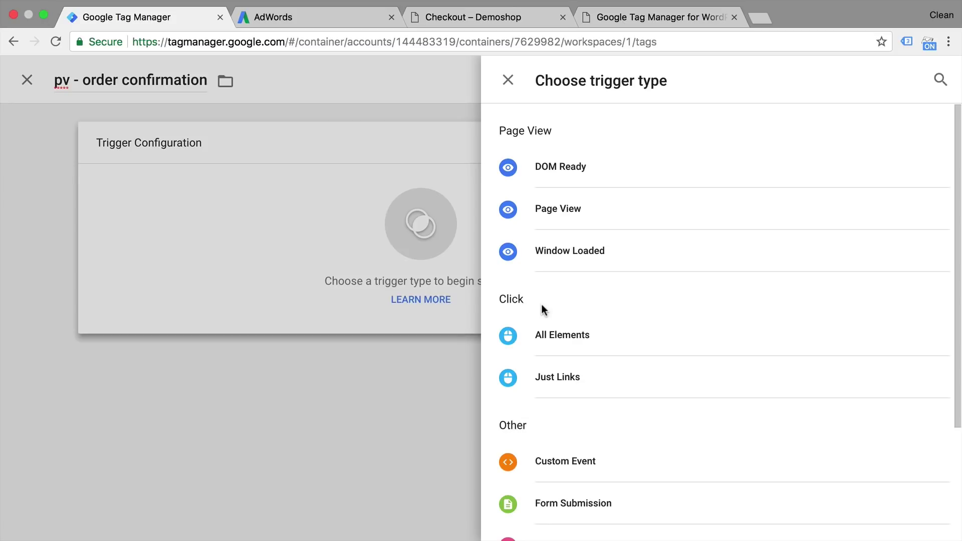
left_click(594, 211)
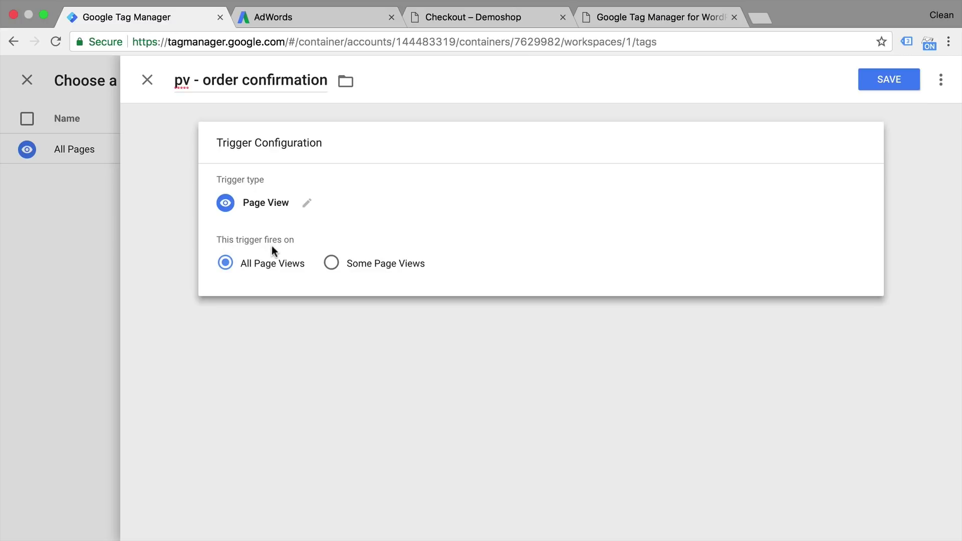
left_click(333, 264)
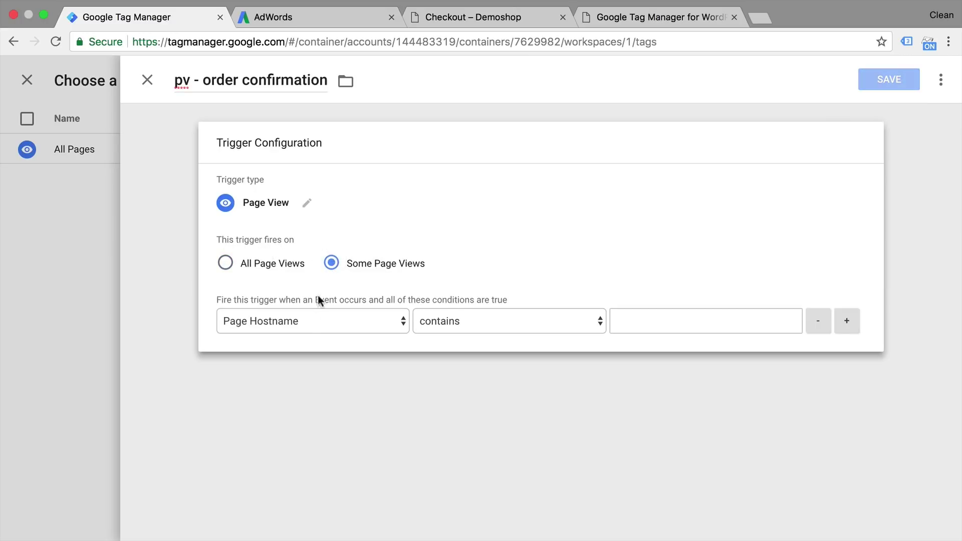
Set the trigger's firing condition to match the Page URL with the "contains" operator.
left_click(306, 321)
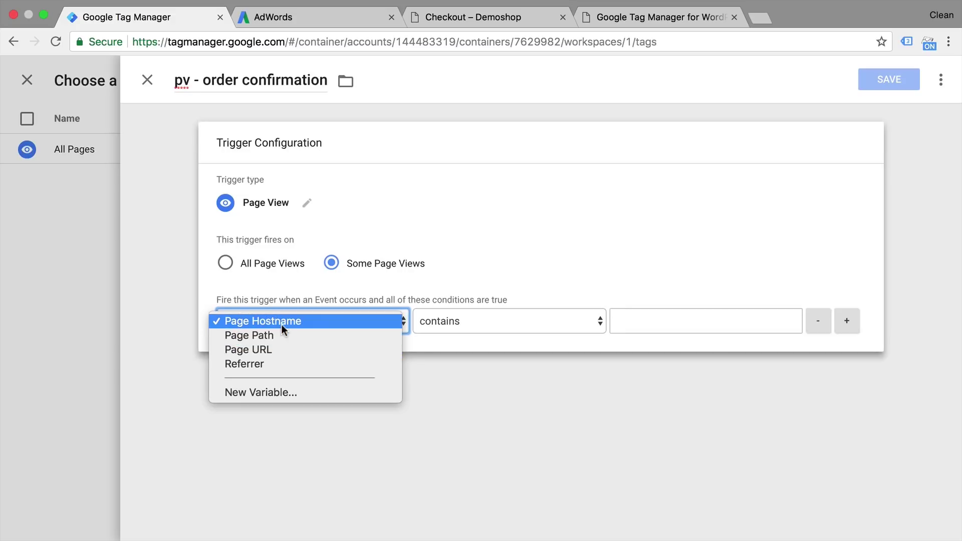
left_click(269, 353)
left_click(481, 321)
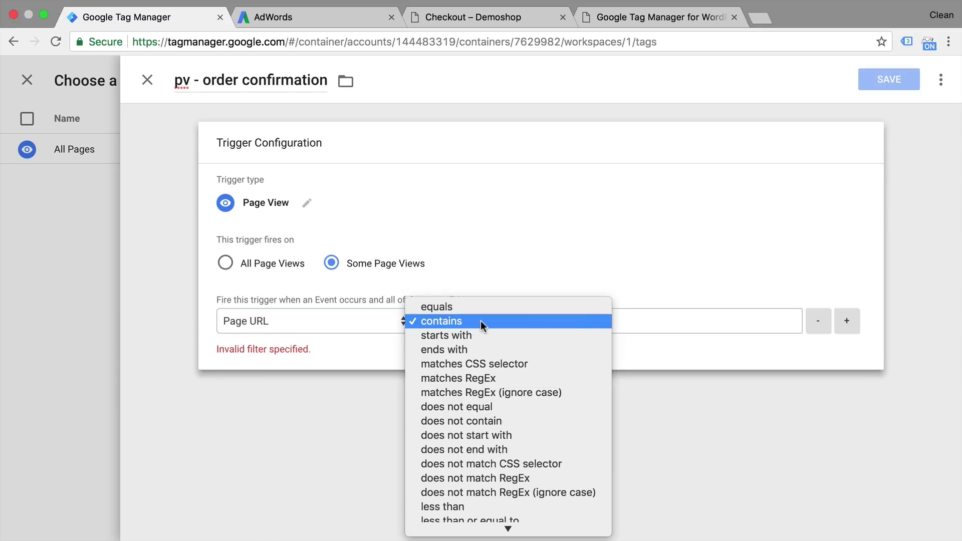
left_click(480, 321)
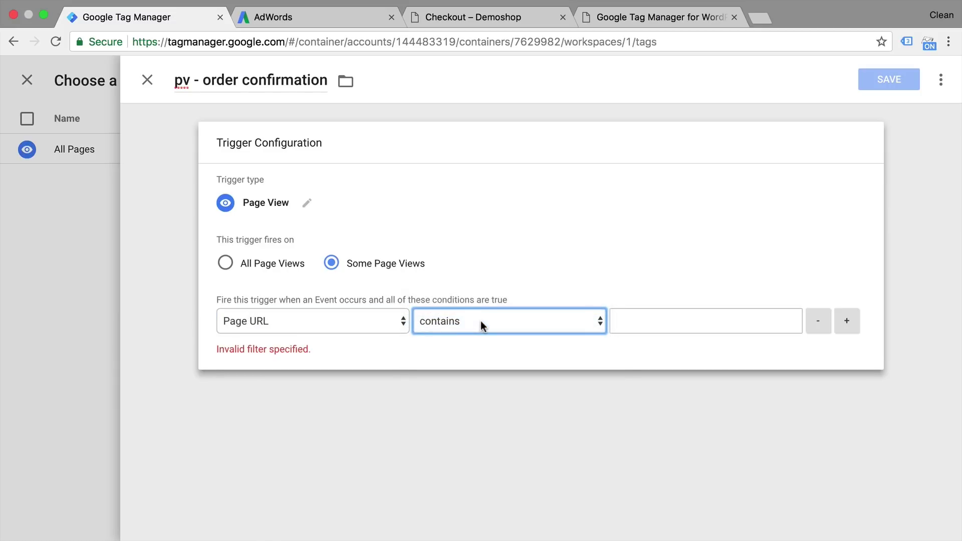
Copy "order-received" from the Demoshop confirmation page's address into the condition value, and save the trigger and the conversion tag.
left_click(483, 25)
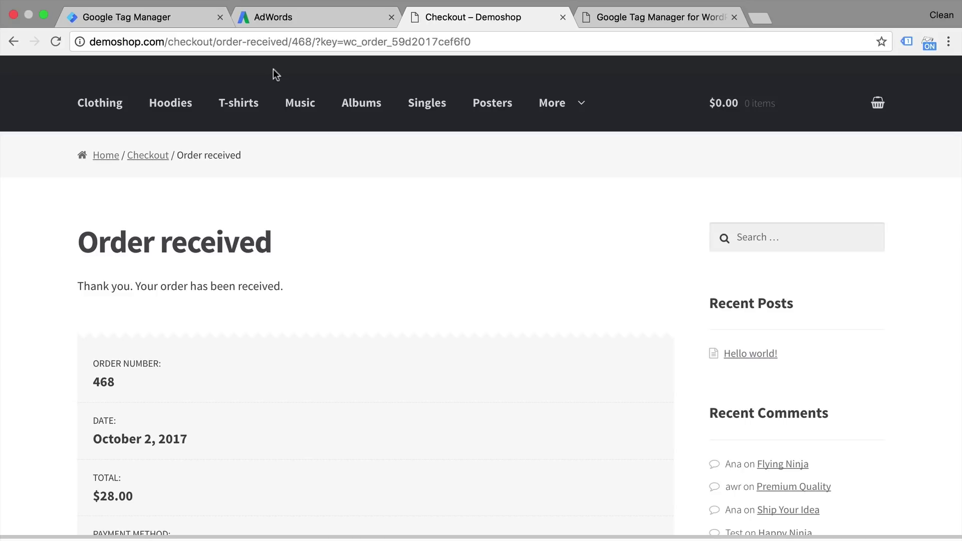
left_click(216, 41)
left_click_drag(217, 42, 285, 40)
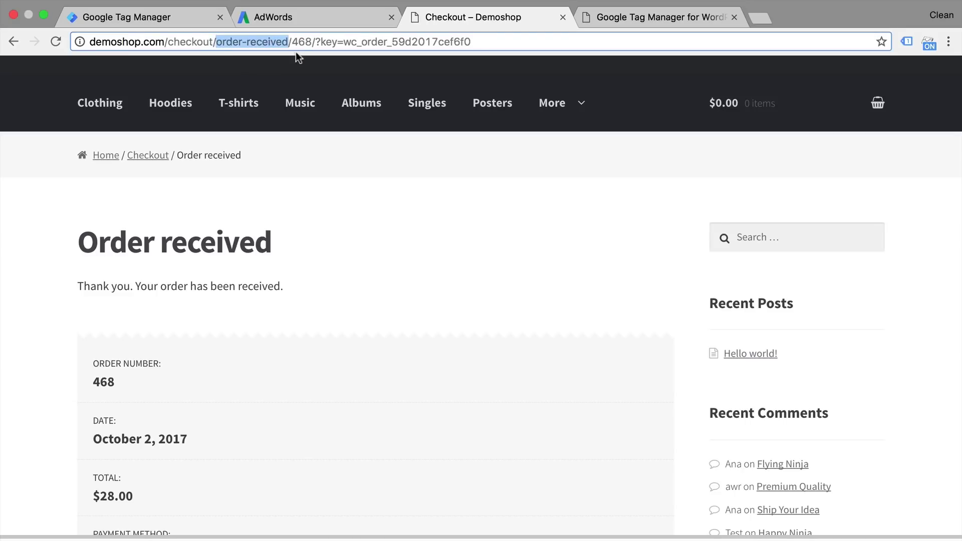
left_click(315, 23)
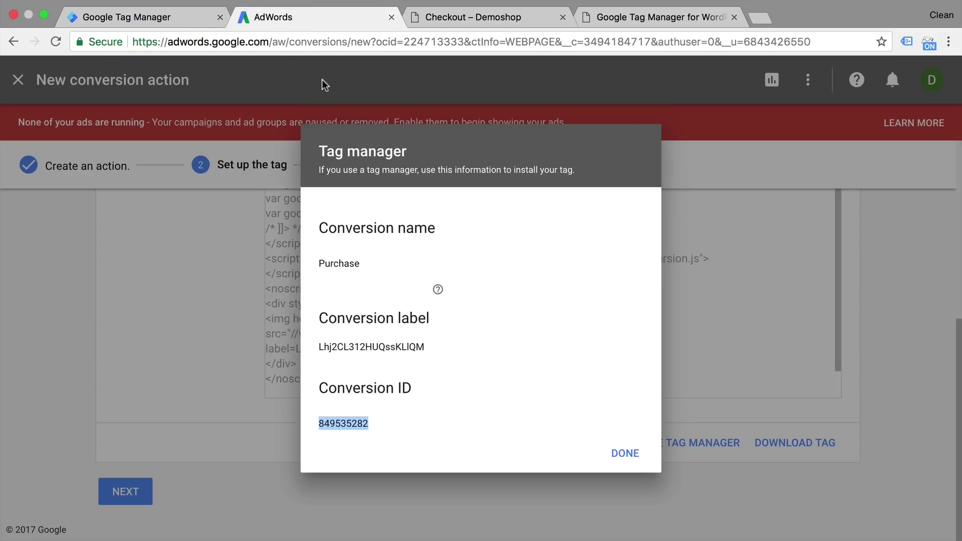
left_click(182, 17)
left_click(663, 321)
key("super+v")
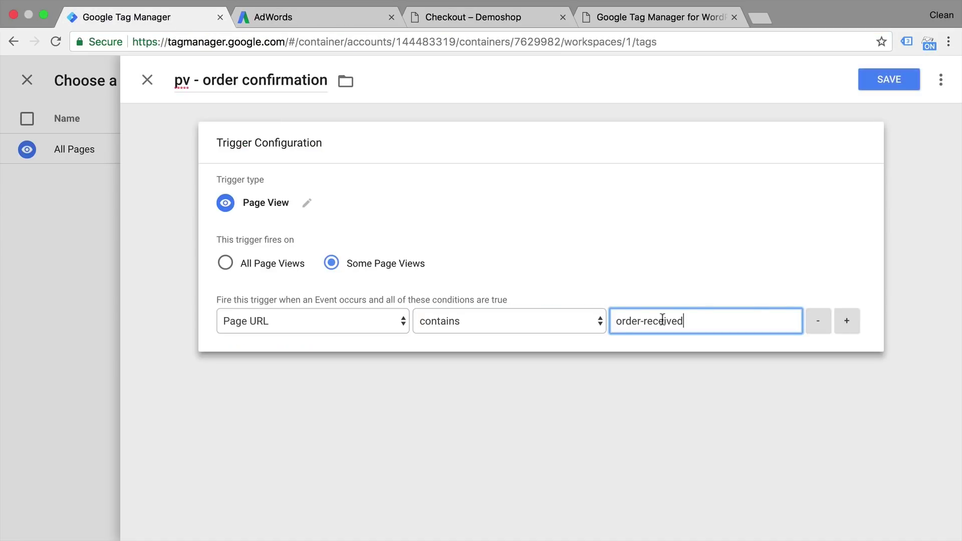
left_click(897, 71)
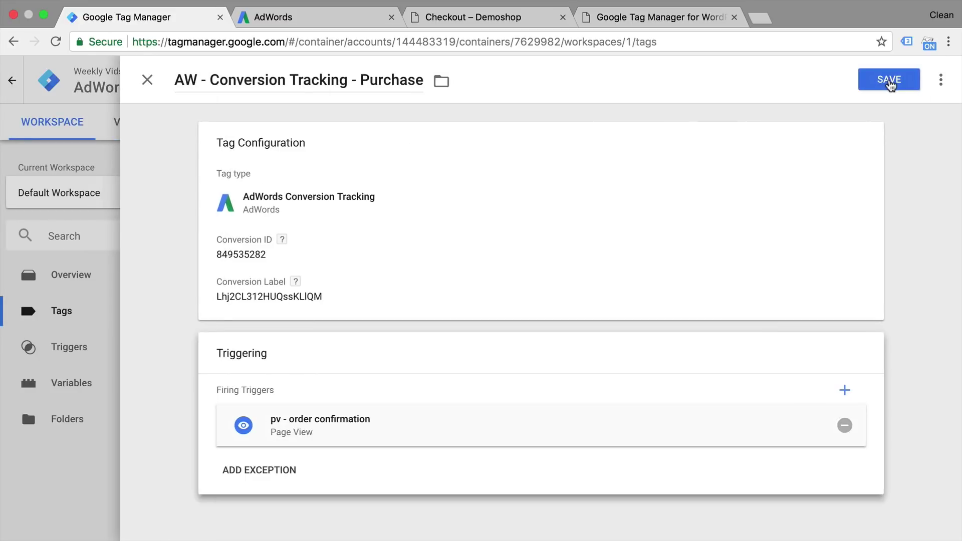
left_click(891, 81)
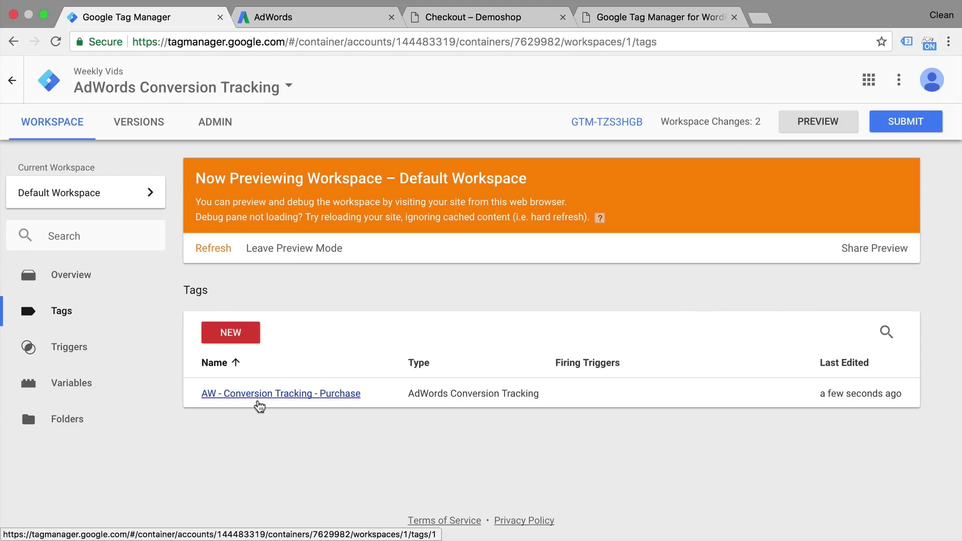
Refresh the workspace preview and reload the Demoshop order confirmation page, enlarging the debug pane to check which tags fired.
left_click(210, 254)
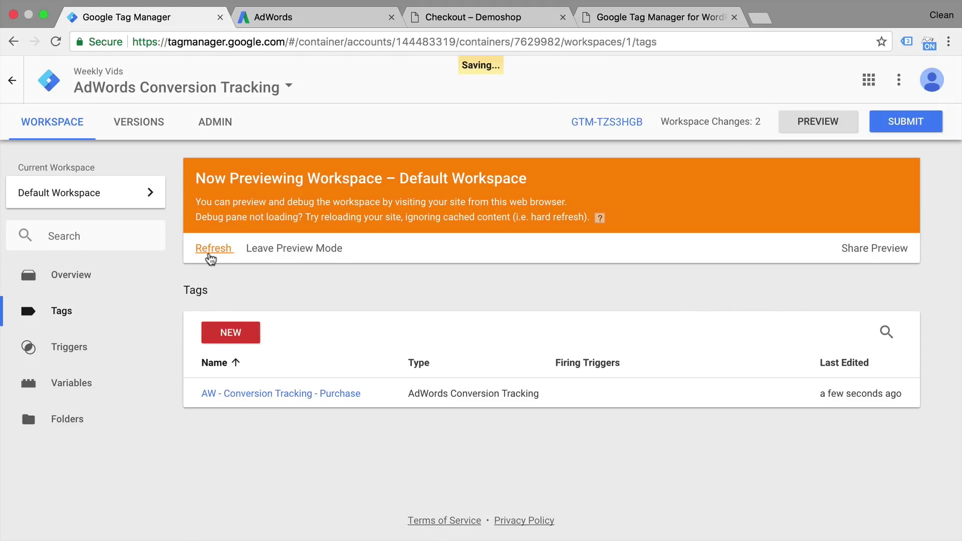
left_click(475, 20)
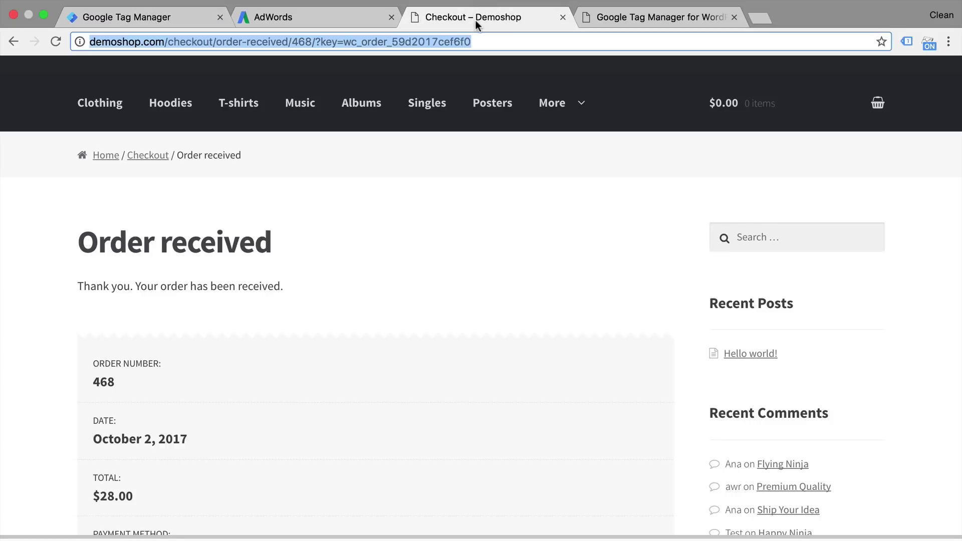
key("super+r")
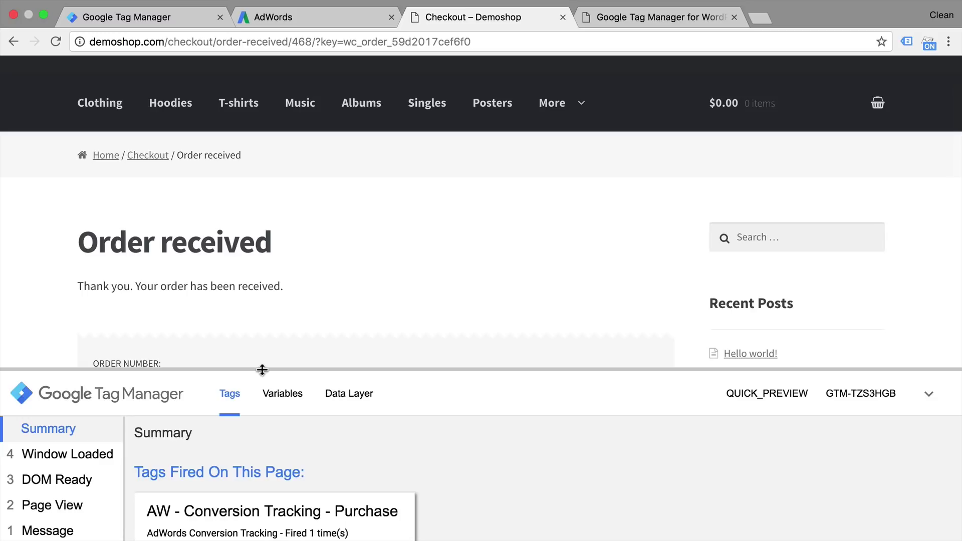
left_click_drag(262, 370, 299, 262)
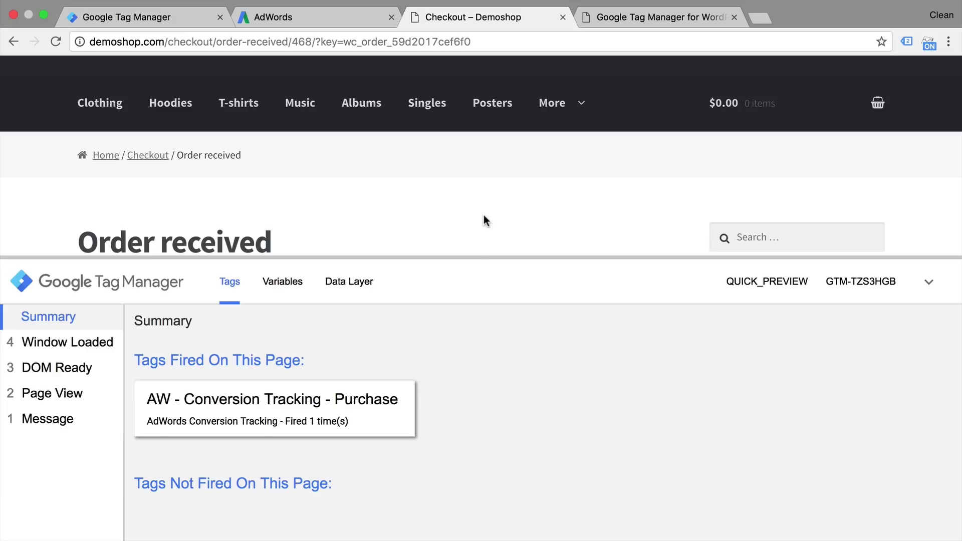
Switch to AdWords, finish the Purchase conversion action setup, and check its status in the conversion actions list.
left_click(357, 15)
left_click(628, 451)
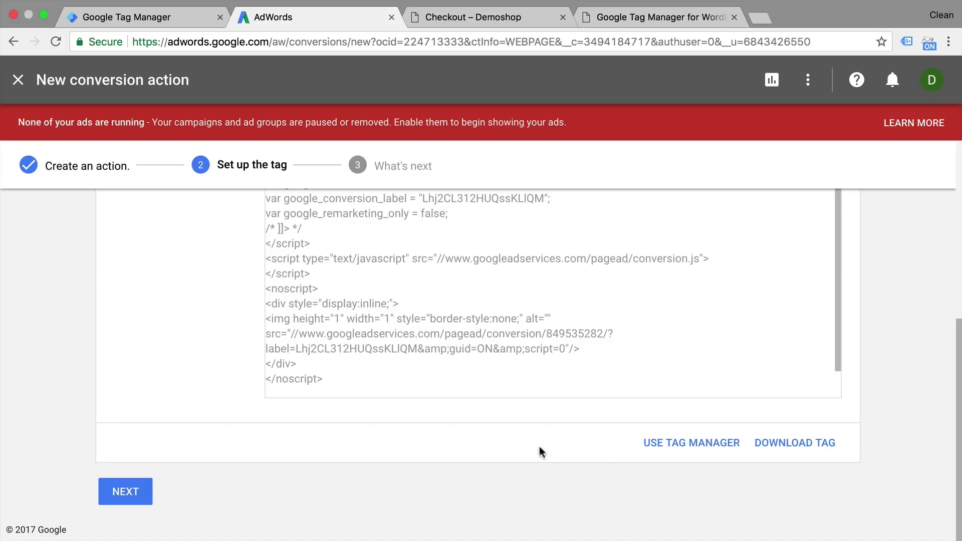
left_click(135, 494)
left_click(127, 387)
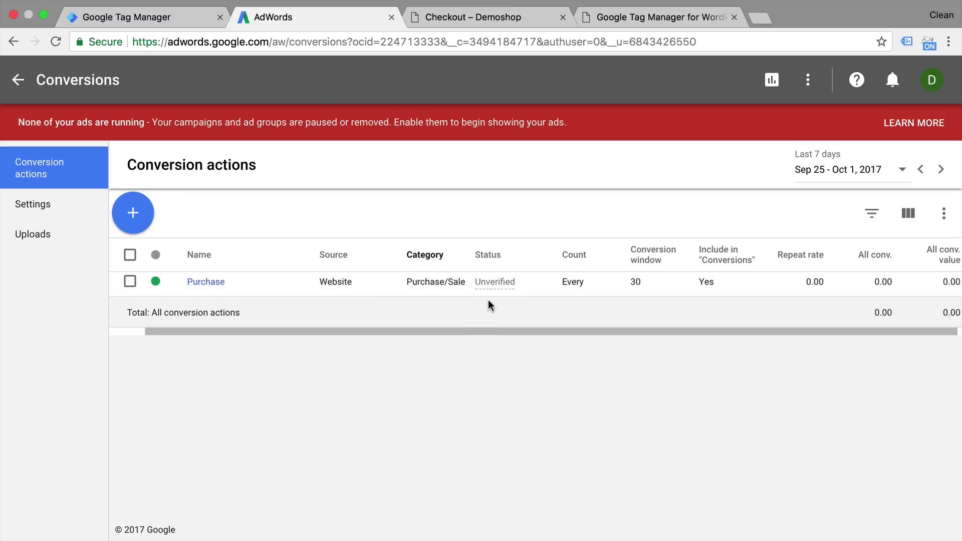
mouse_move(498, 281)
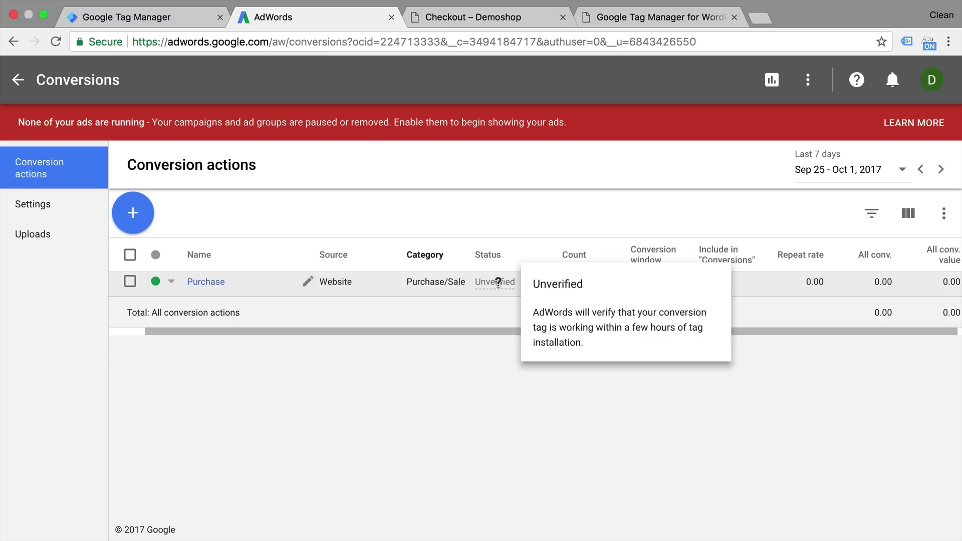
Inspect the AdWords Conversion Tracking tag in Google Tag Assistant on the Demoshop confirmation page, and revisit the AdWords conversion actions.
left_click(456, 24)
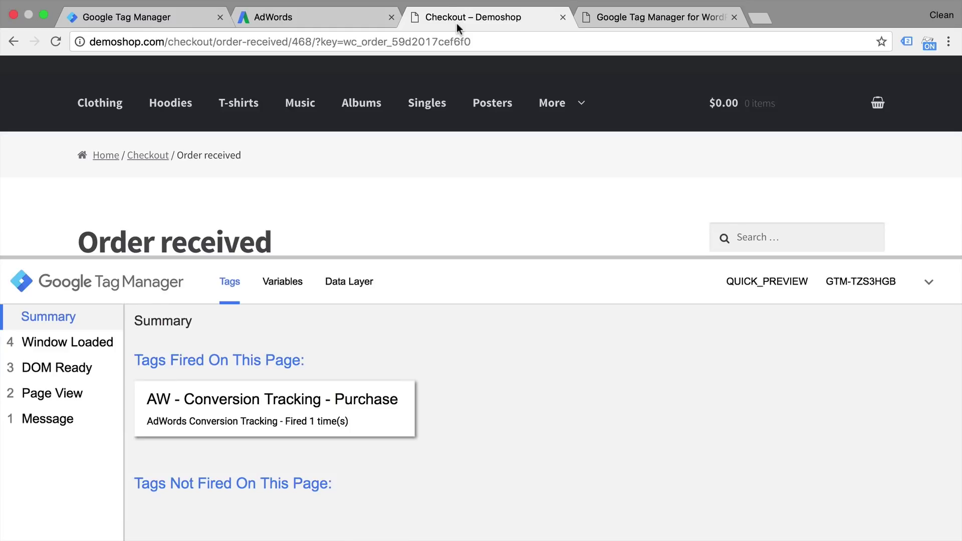
left_click(907, 41)
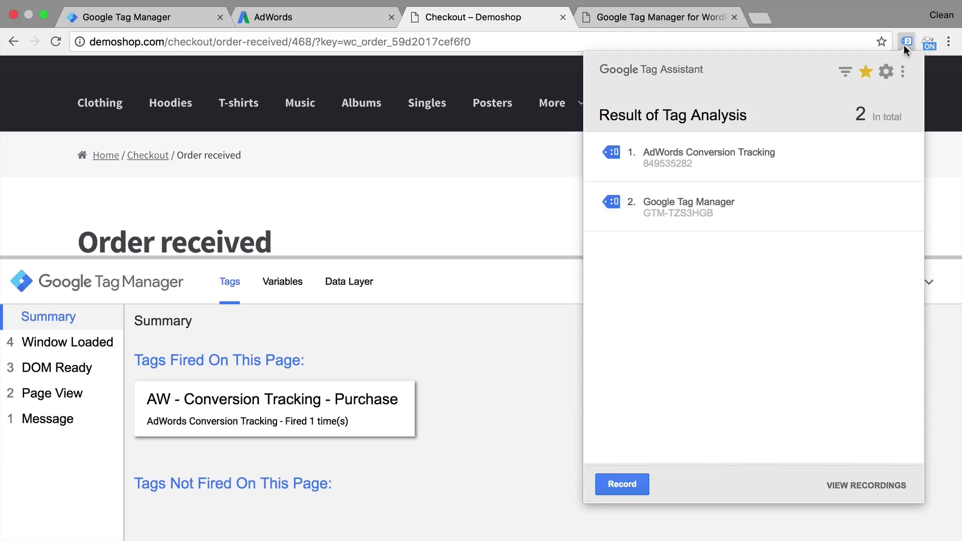
mouse_move(698, 175)
left_click(692, 171)
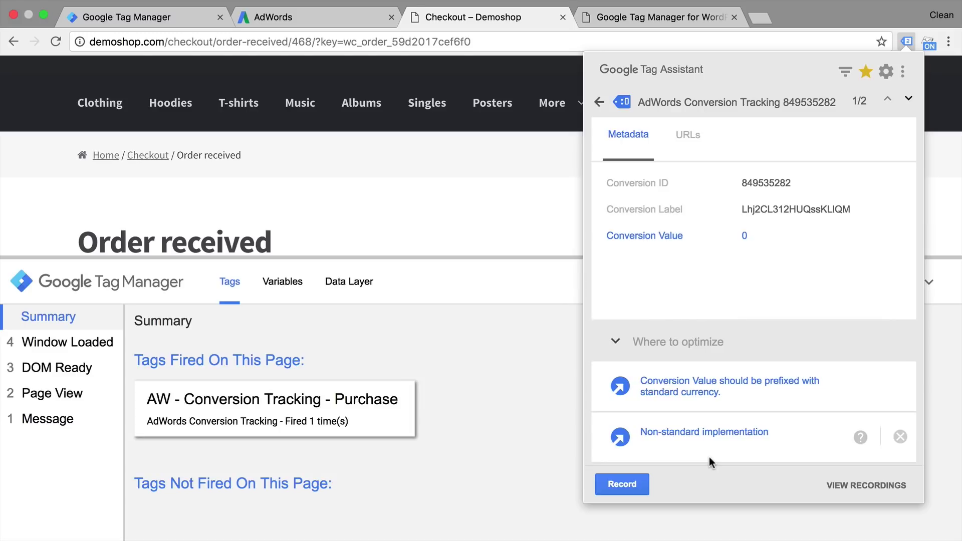
left_click(600, 102)
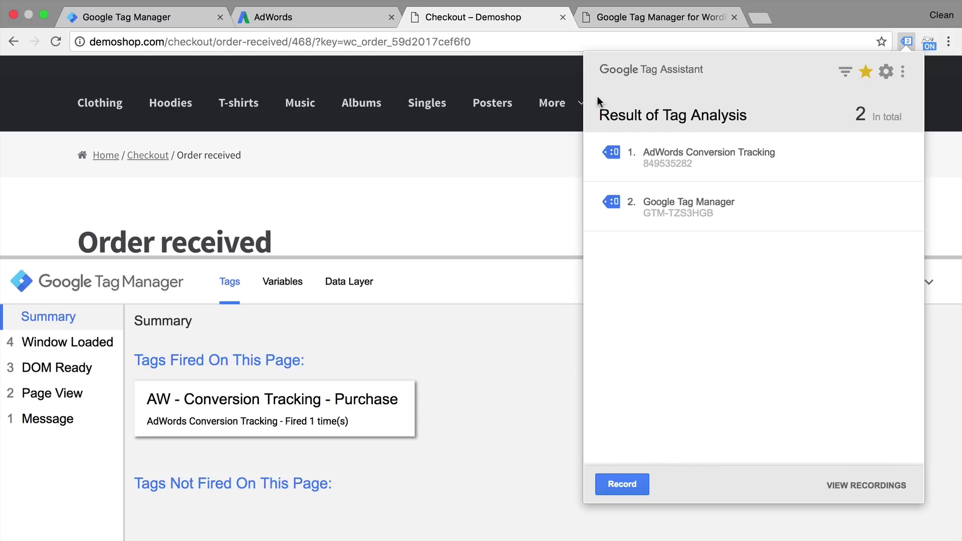
left_click(530, 212)
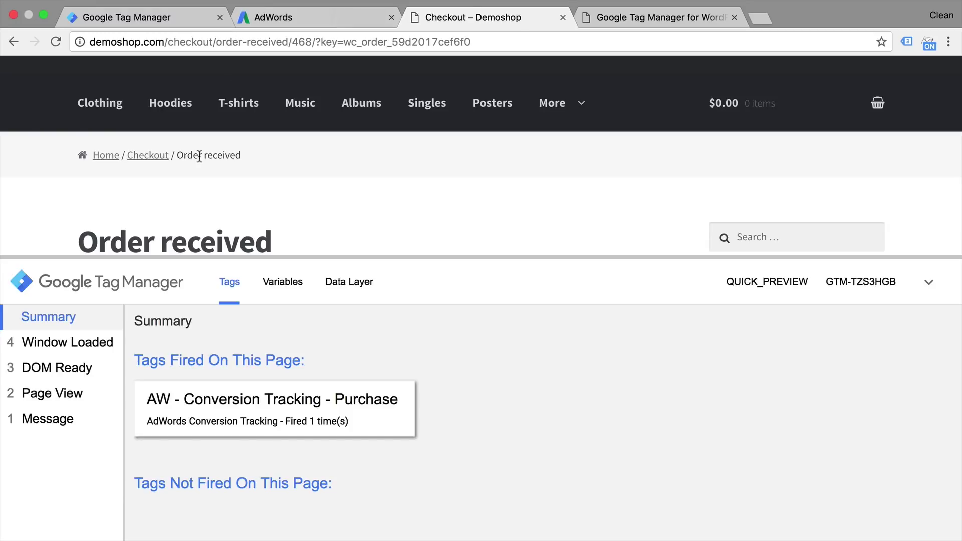
left_click(304, 17)
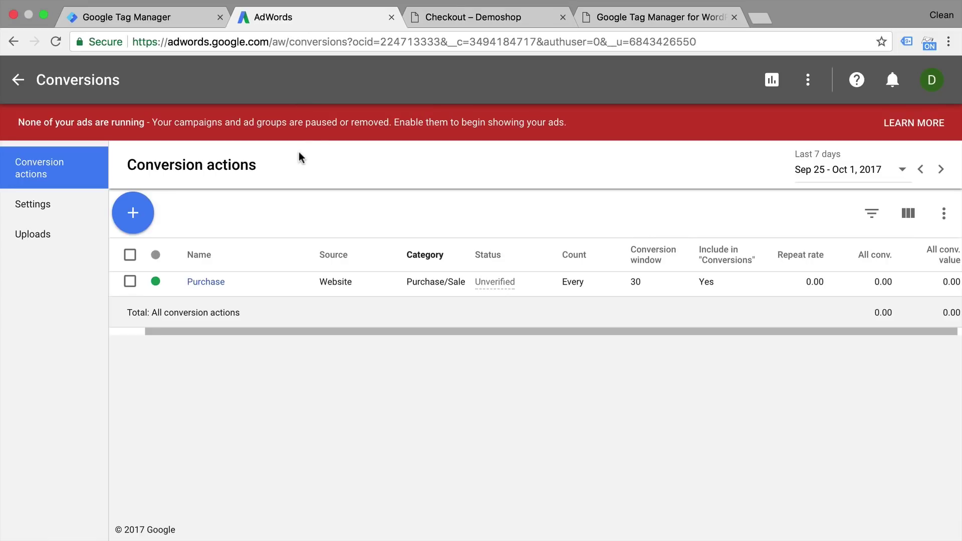
left_click(474, 15)
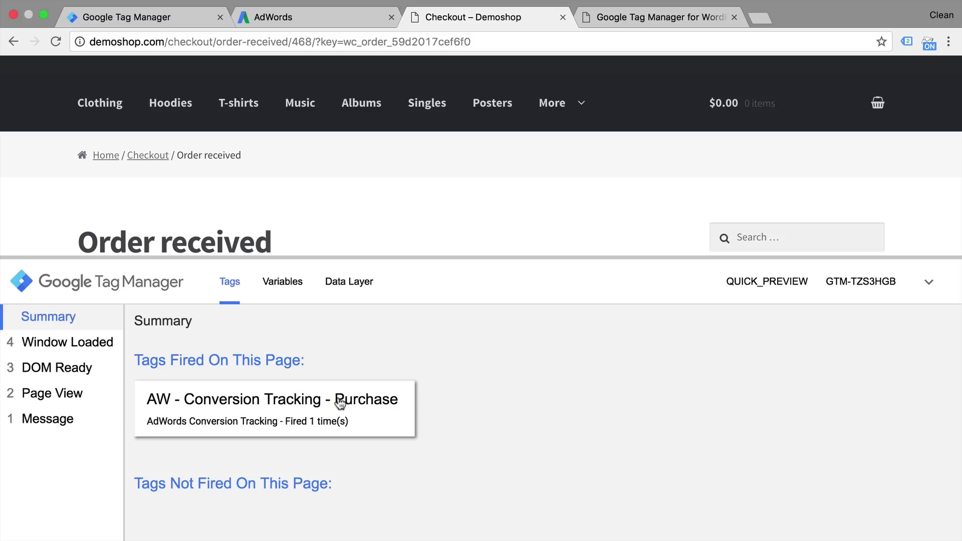
Switch to Google Tag Manager and publish the workspace changes as a version named "AdWords Conversion Tracking".
left_click(186, 25)
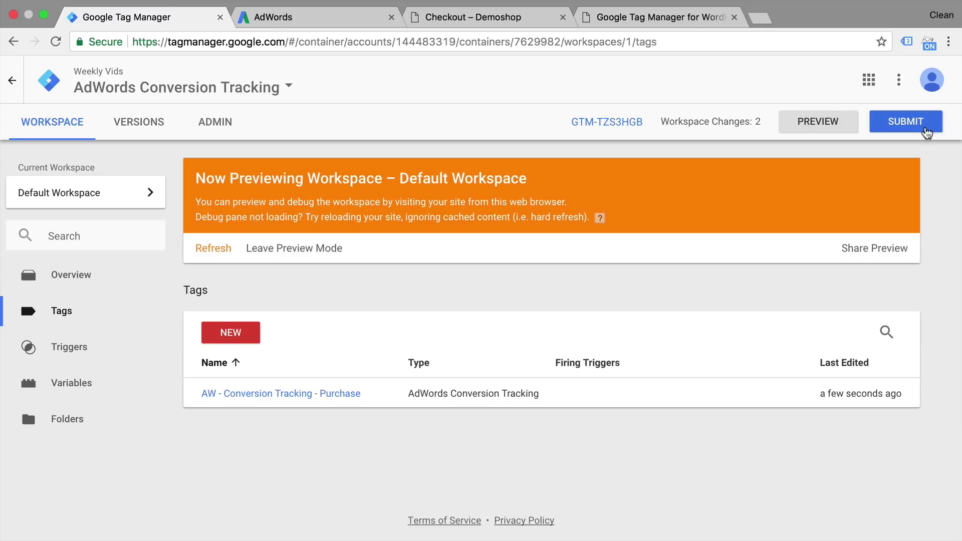
left_click(926, 131)
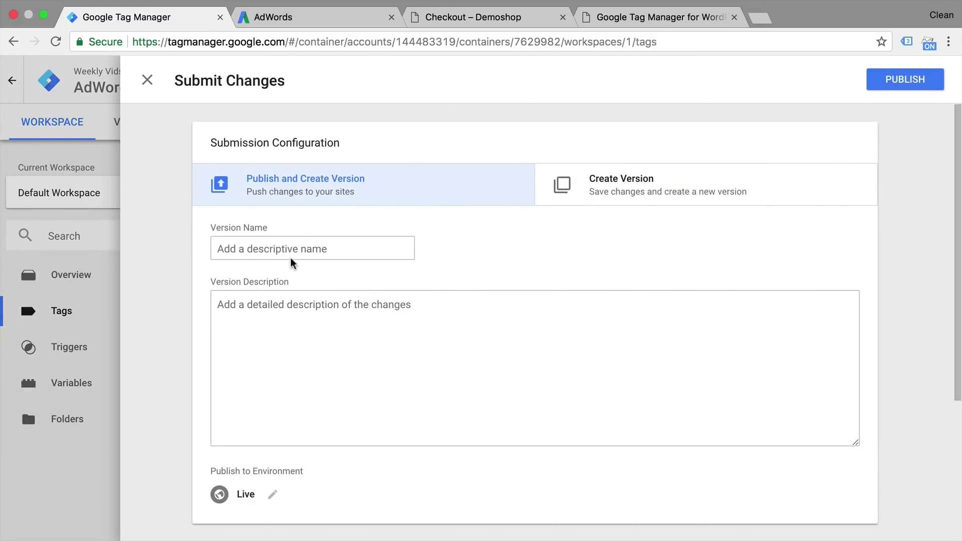
left_click(292, 256)
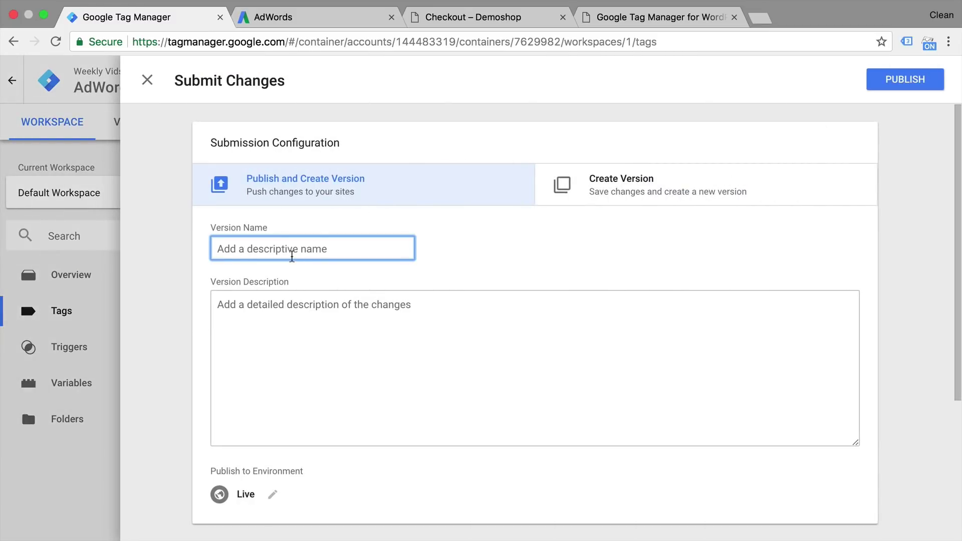
type("AdWords Conversion Tracking")
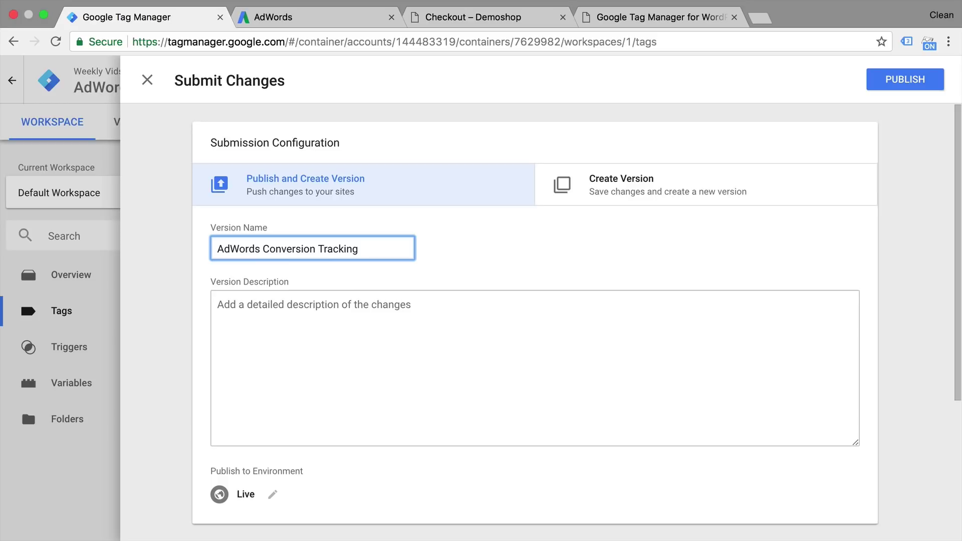
left_click(668, 241)
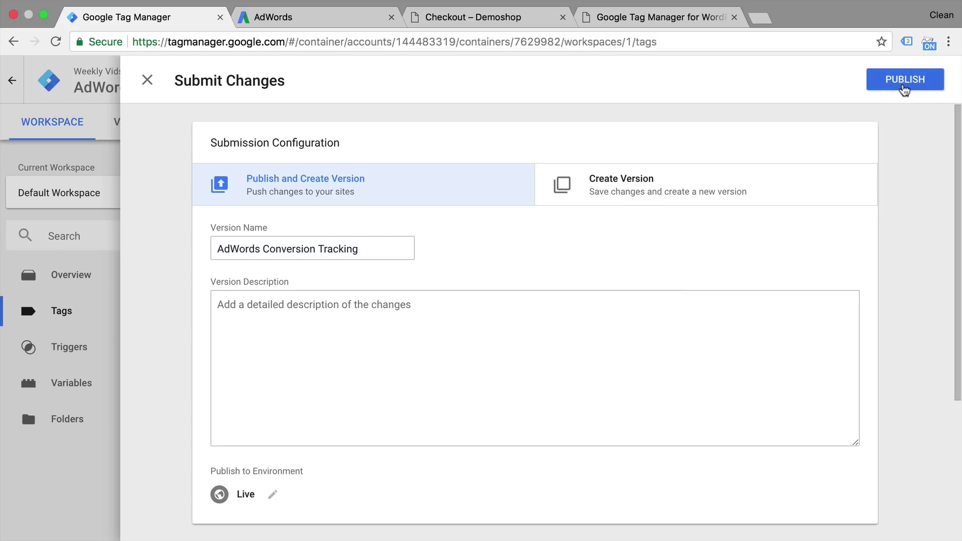
left_click(905, 85)
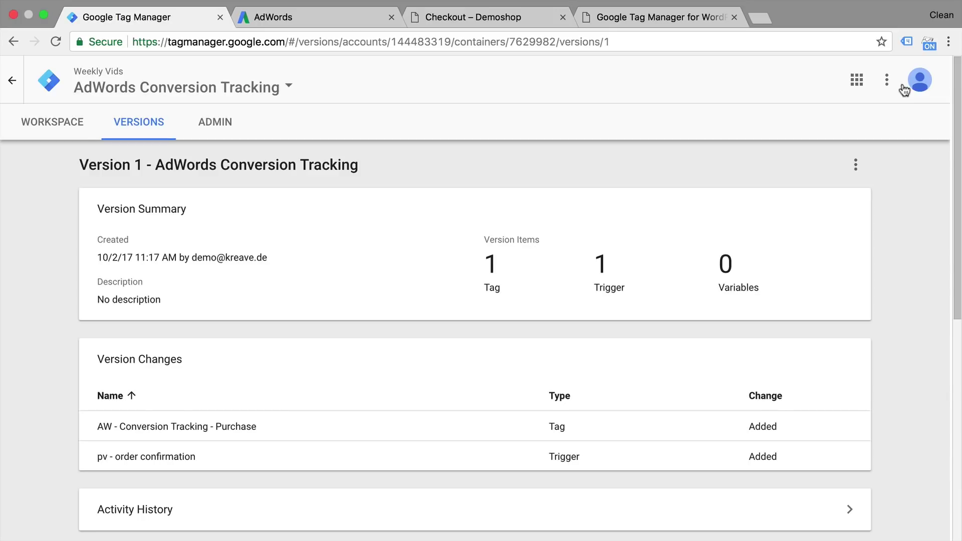
Return to the workspace overview and leave preview mode.
left_click(53, 126)
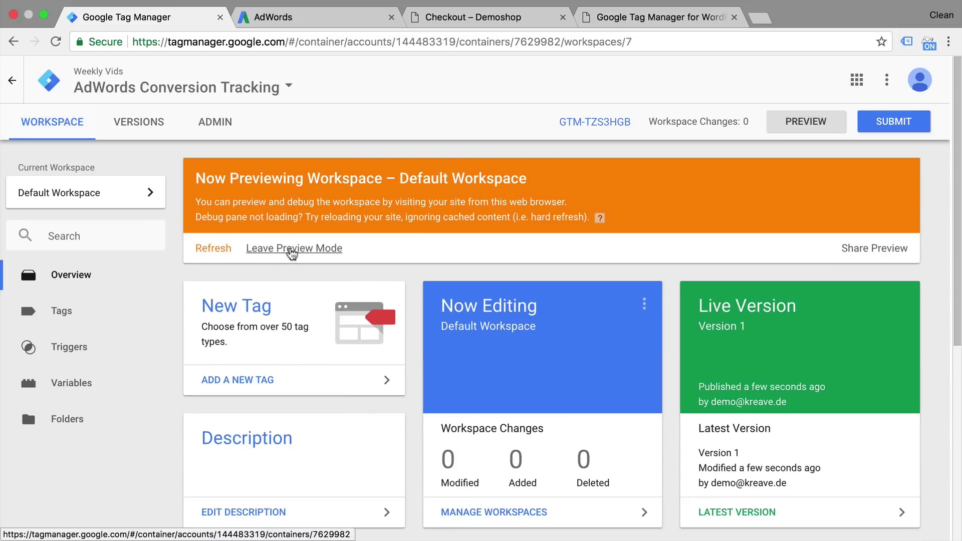
left_click(293, 248)
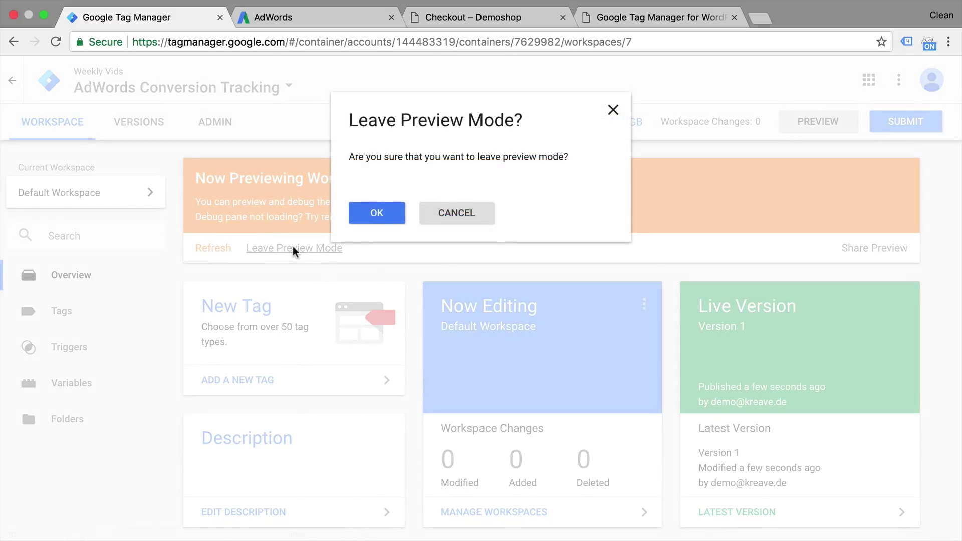
left_click(378, 216)
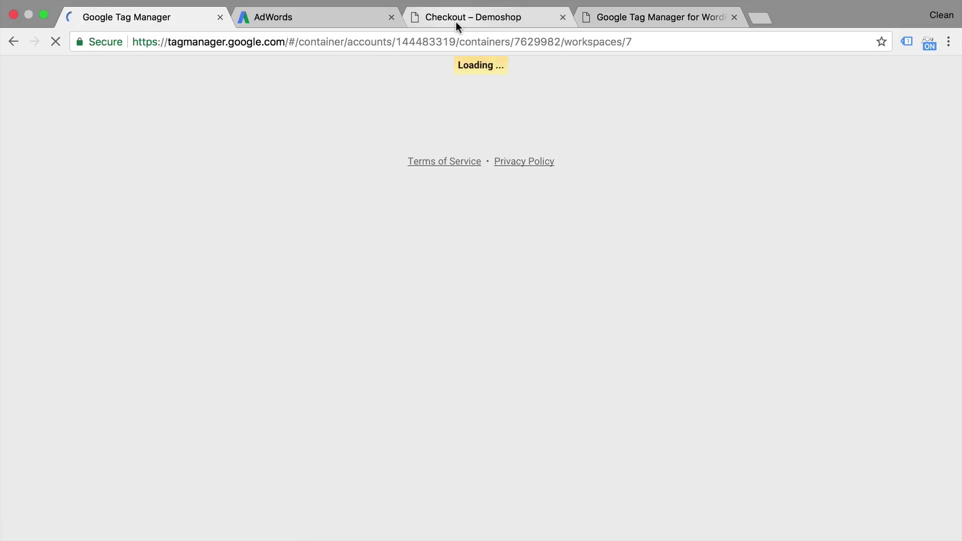
Reload the Demoshop order confirmation page and check its published tags in Google Tag Assistant.
left_click(457, 18)
key("super+r")
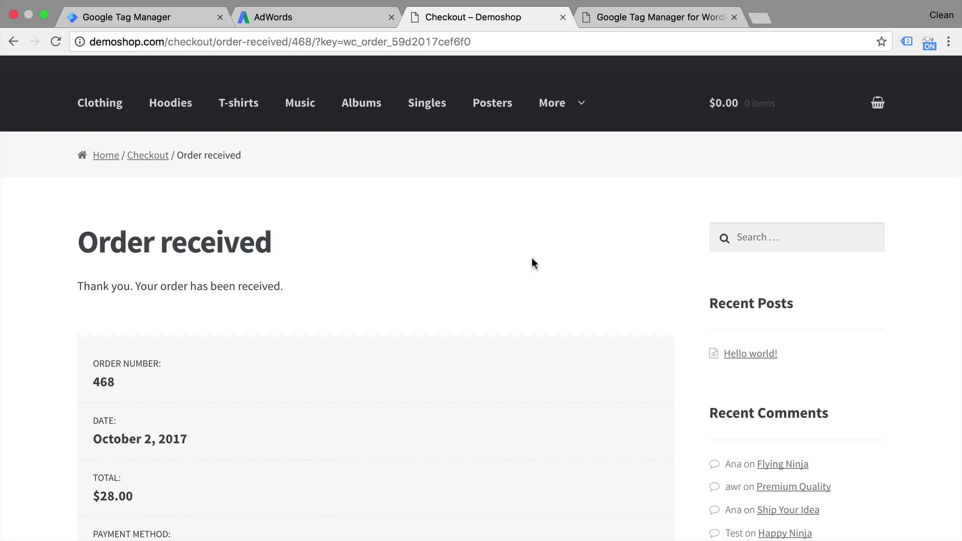
left_click(907, 42)
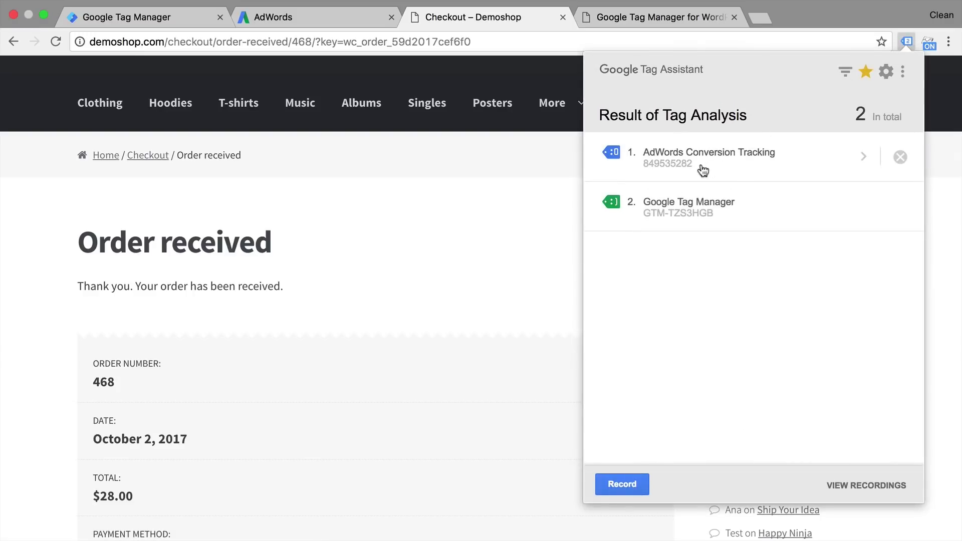
Switch to AdWords and reload the conversion actions list to recheck the Purchase conversion.
left_click(346, 21)
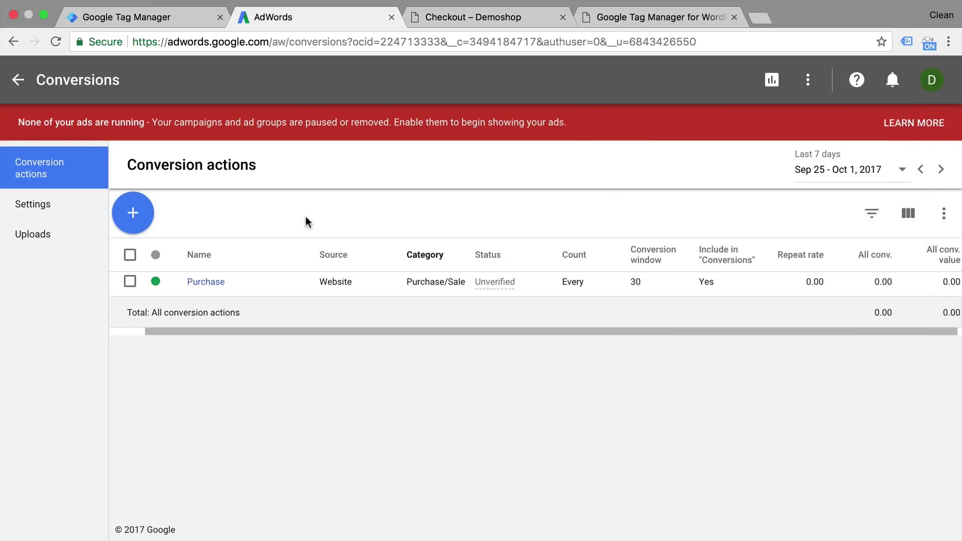
key("super+r")
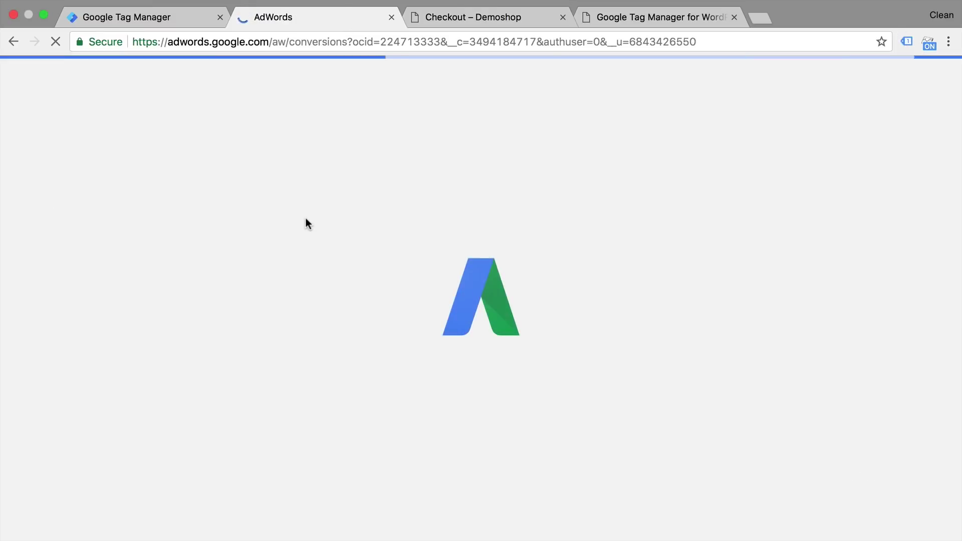